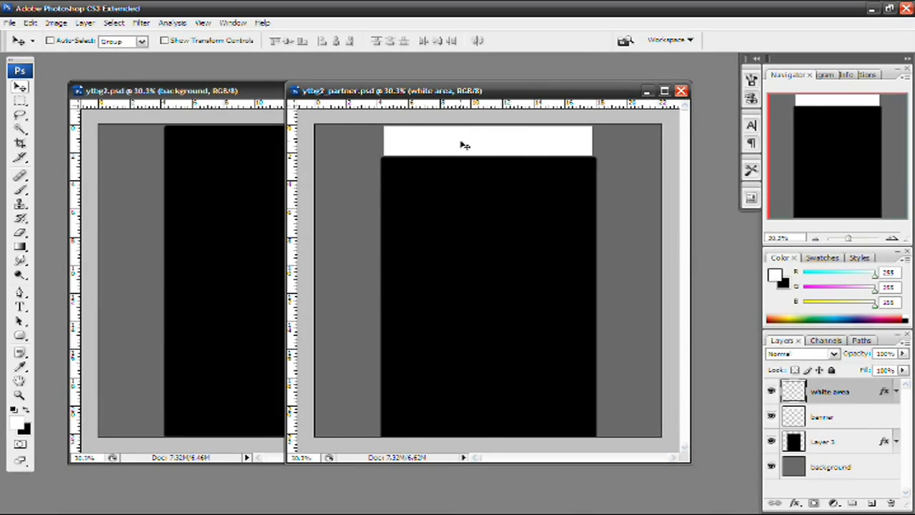
- Bring ytbg2.psd in front of ytbg2_partner.psd as the active document
left_click(147, 91)
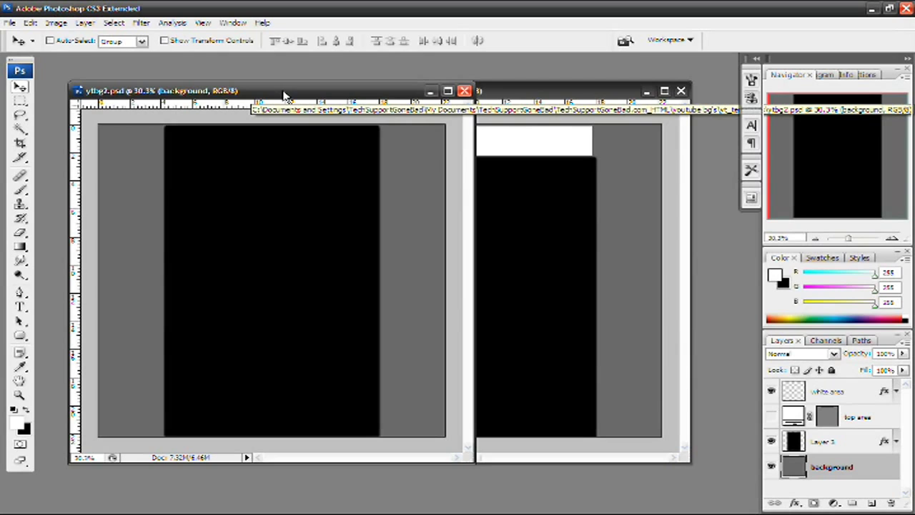
- Minimize ytbg2_partner.psd and maximize ytbg2.psd, zoomed to fit the screen
left_click(624, 90)
left_click(646, 90)
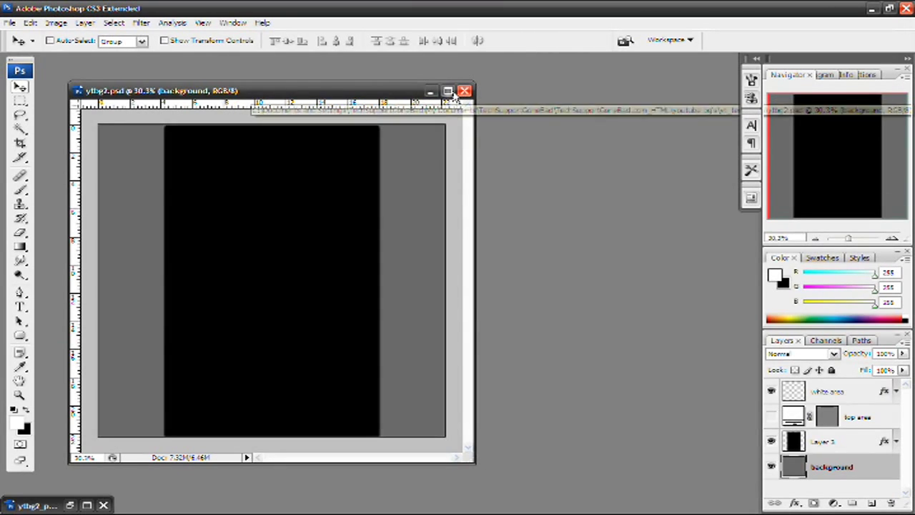
left_click(447, 90)
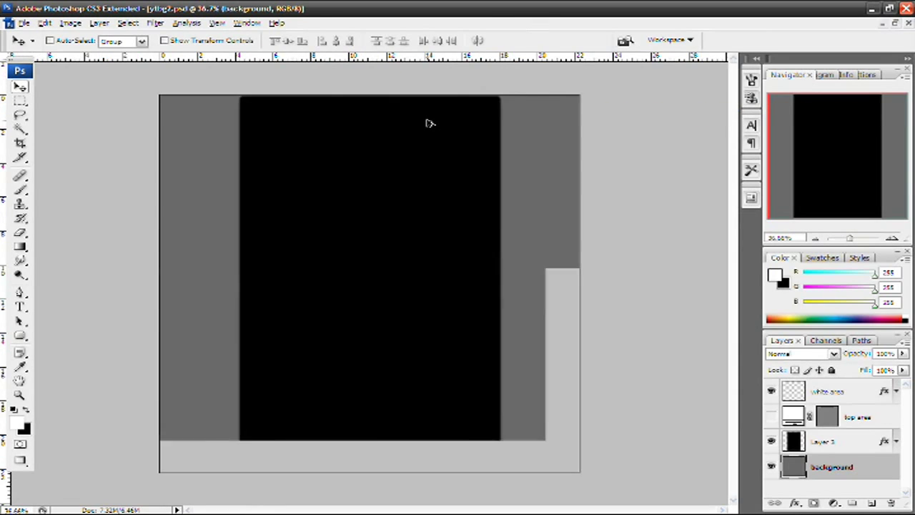
key("ctrl+0")
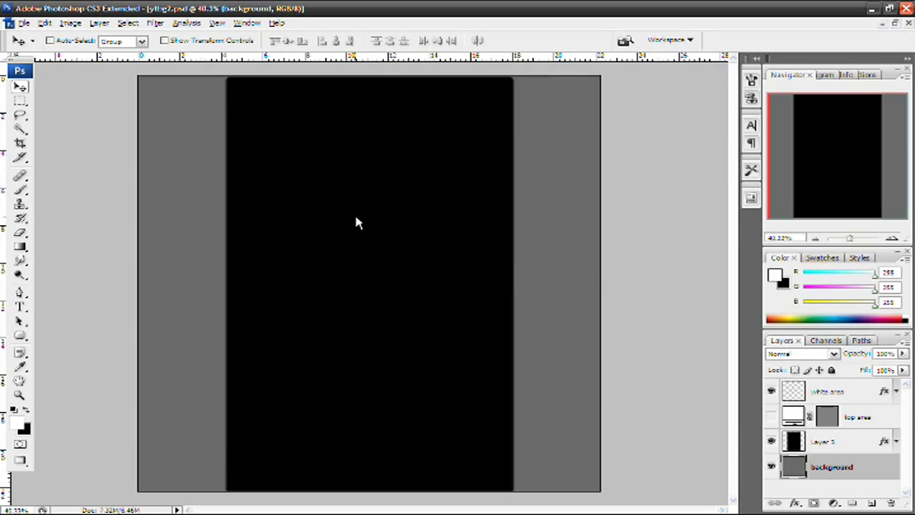
- Hide and re-show Layer 3 to check its black column, then select Layer 3
left_click(816, 390)
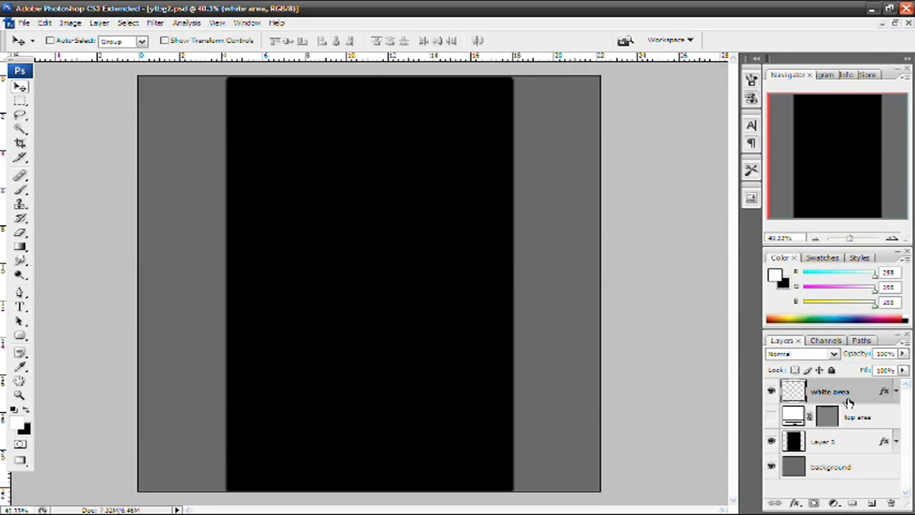
left_click(771, 441)
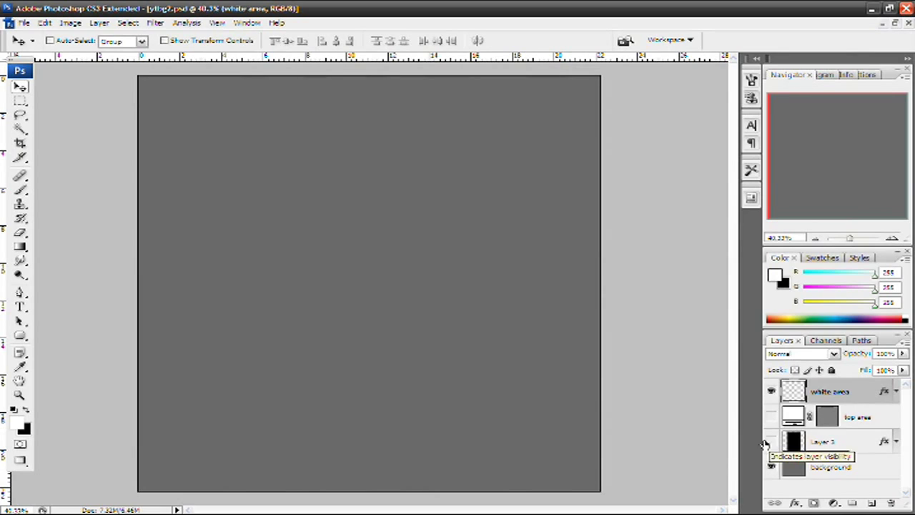
left_click(771, 442)
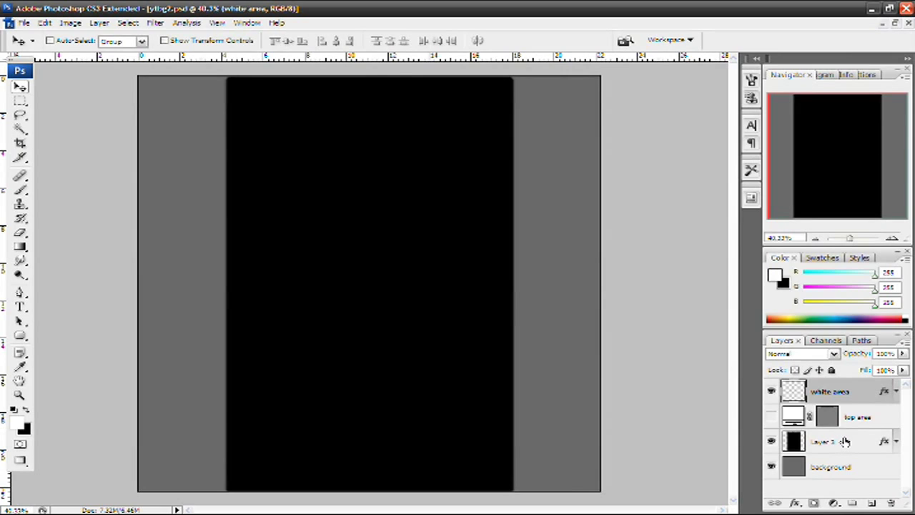
left_click(845, 443)
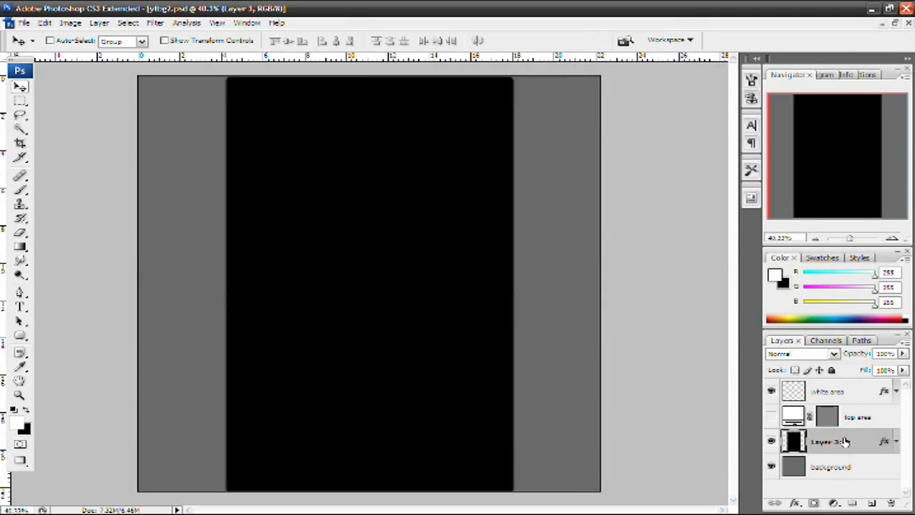
key("h")
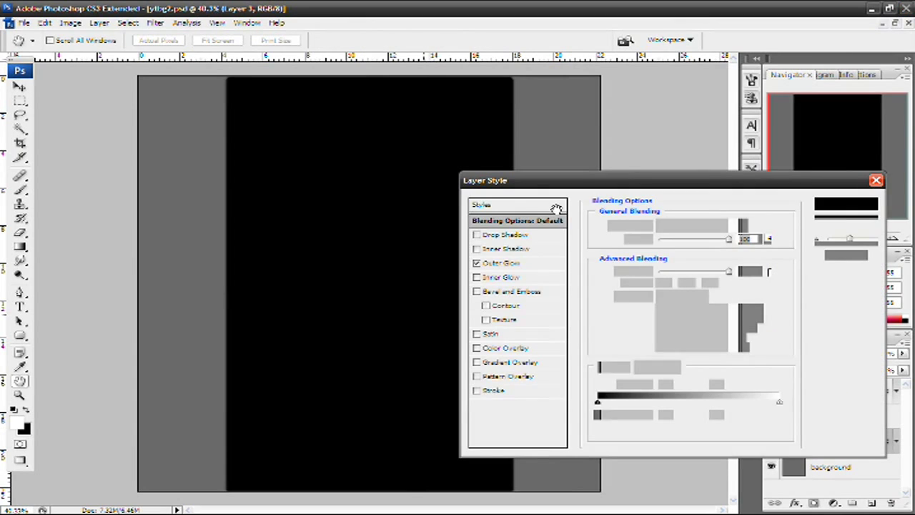
left_click(477, 348)
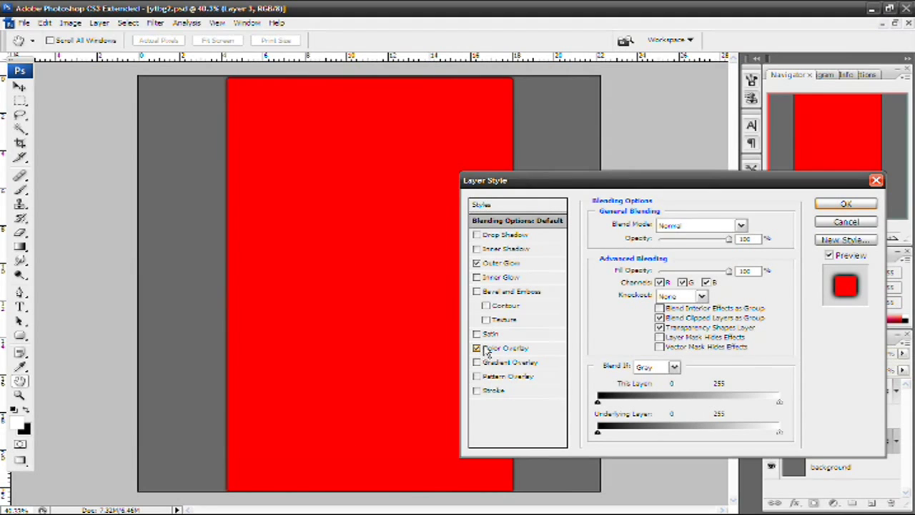
left_click(497, 348)
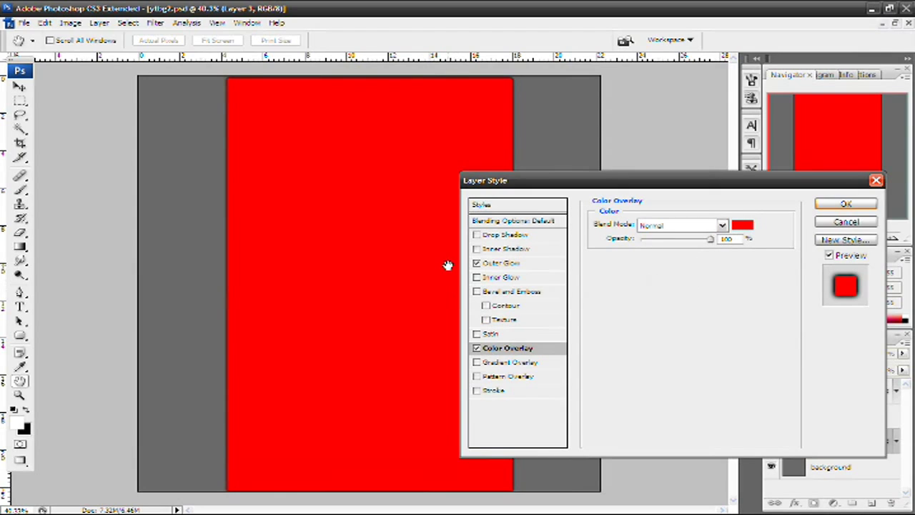
left_click(493, 265)
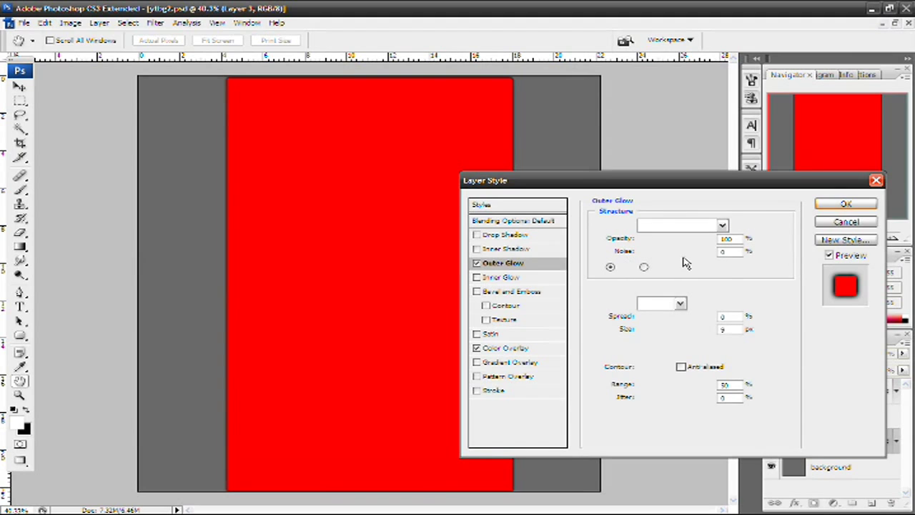
left_click(624, 266)
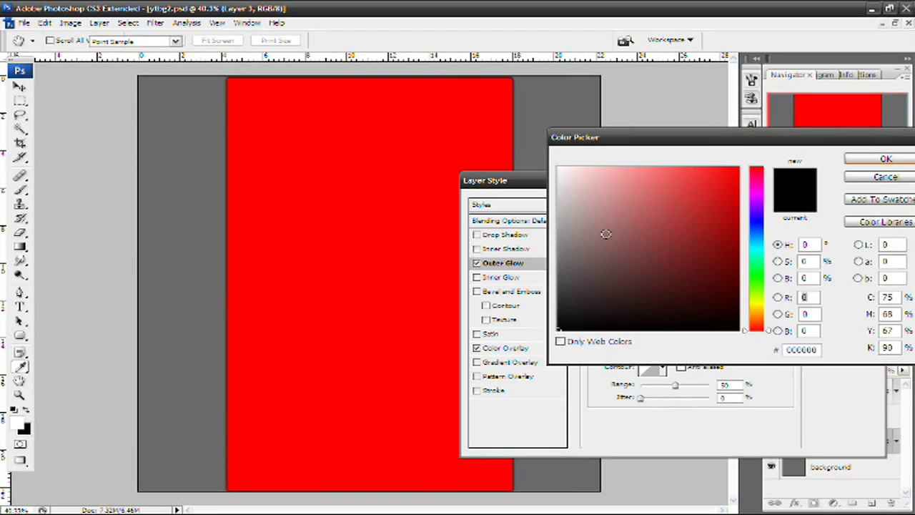
left_click_drag(651, 213, 760, 150)
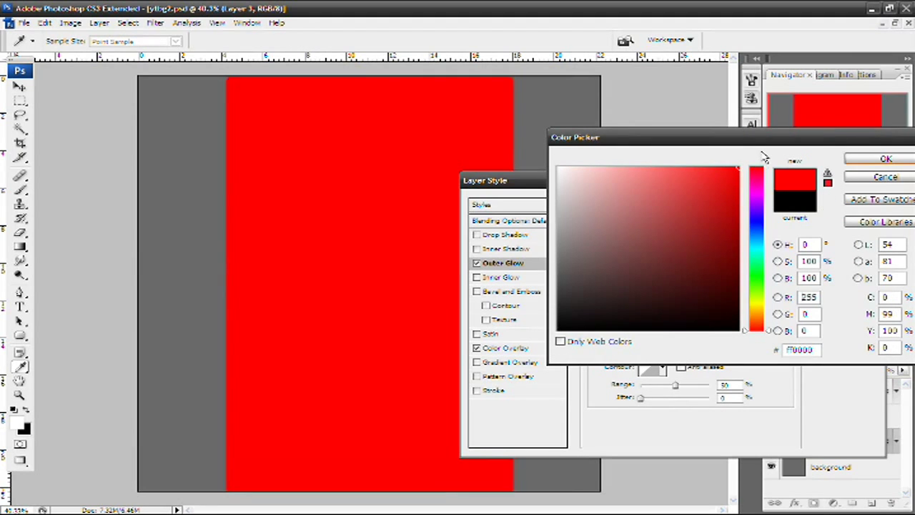
left_click(886, 177)
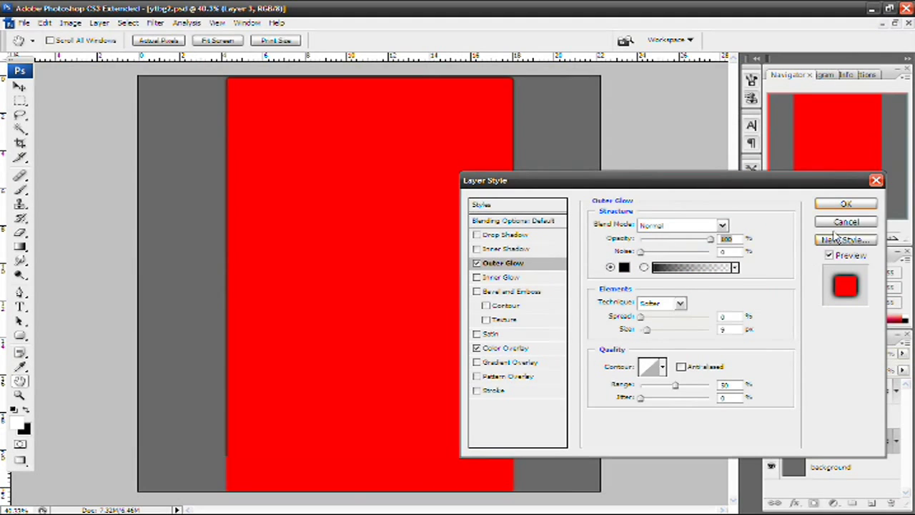
left_click(843, 222)
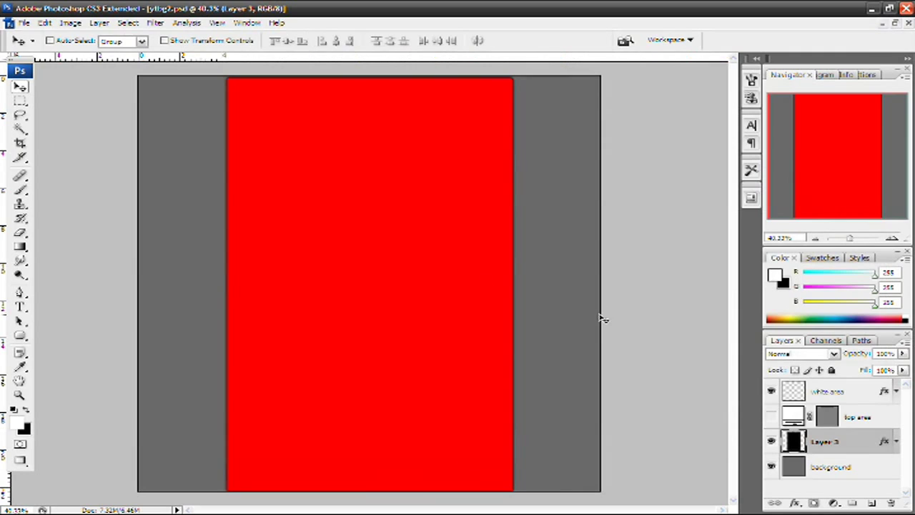
- Try a red Color Overlay on the background layer, then remove it, keeping it plain gray
left_click(854, 466)
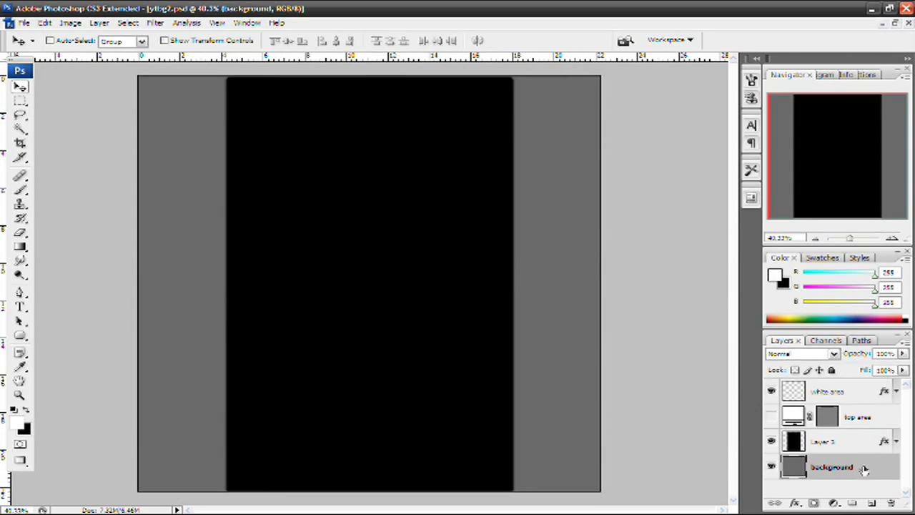
double_click(864, 468)
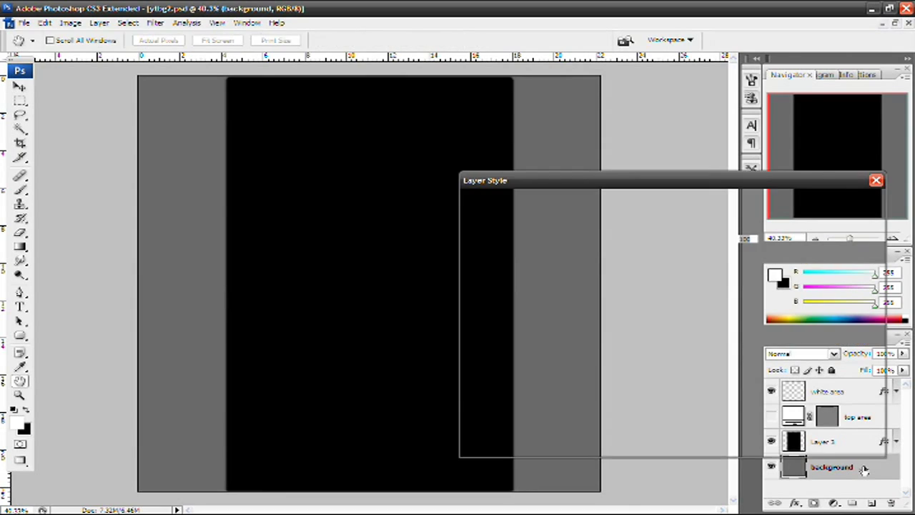
left_click(504, 348)
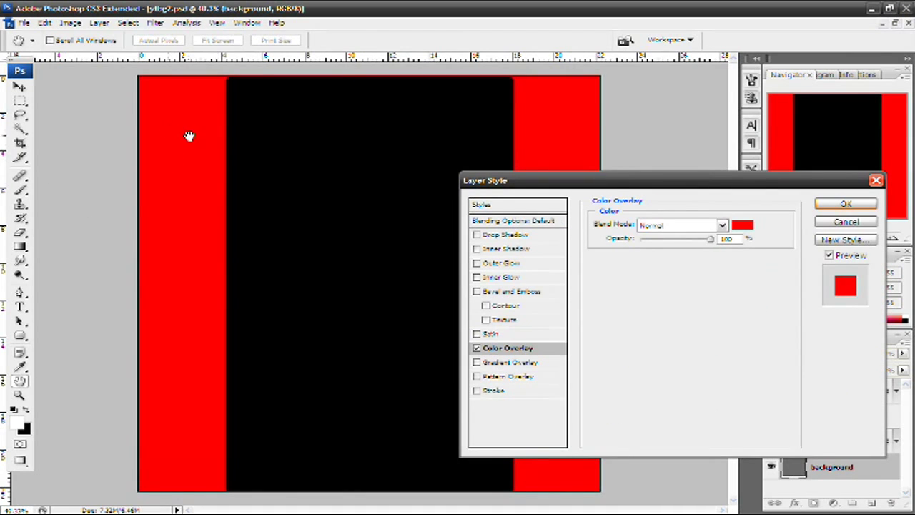
left_click(476, 349)
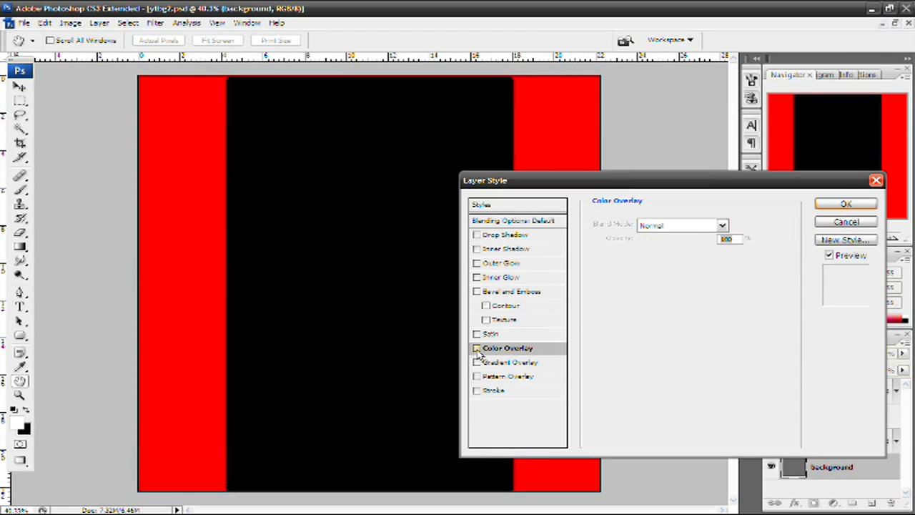
left_click(846, 222)
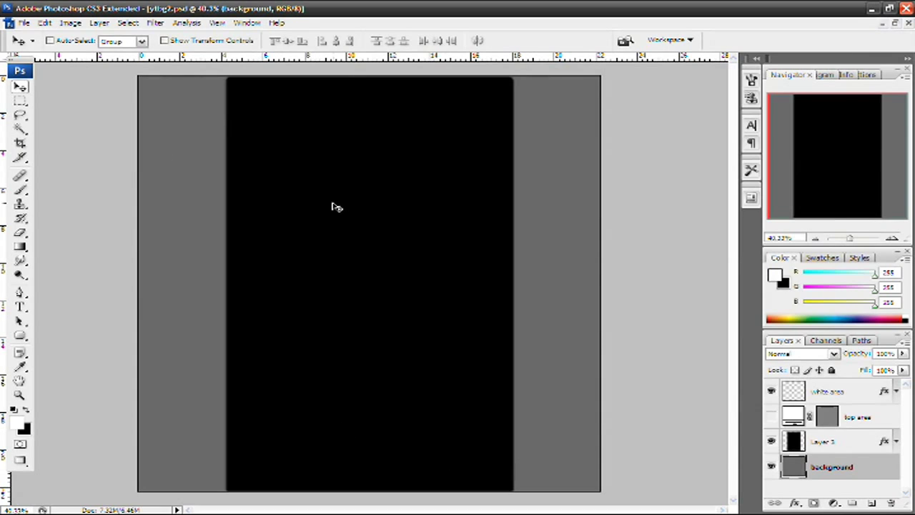
left_click(23, 22)
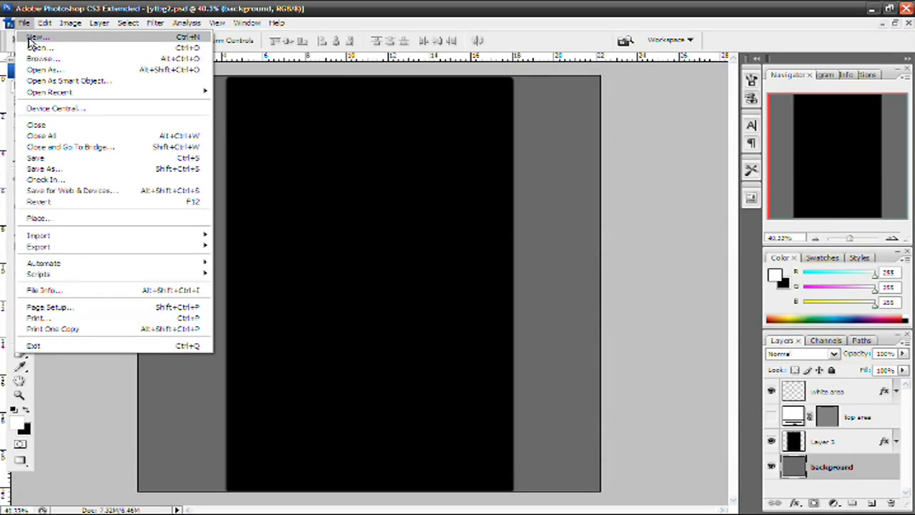
- Create a new 1000 × 1000 pixel document, Untitled-1, floated beside ytbg2.psd
left_click(32, 39)
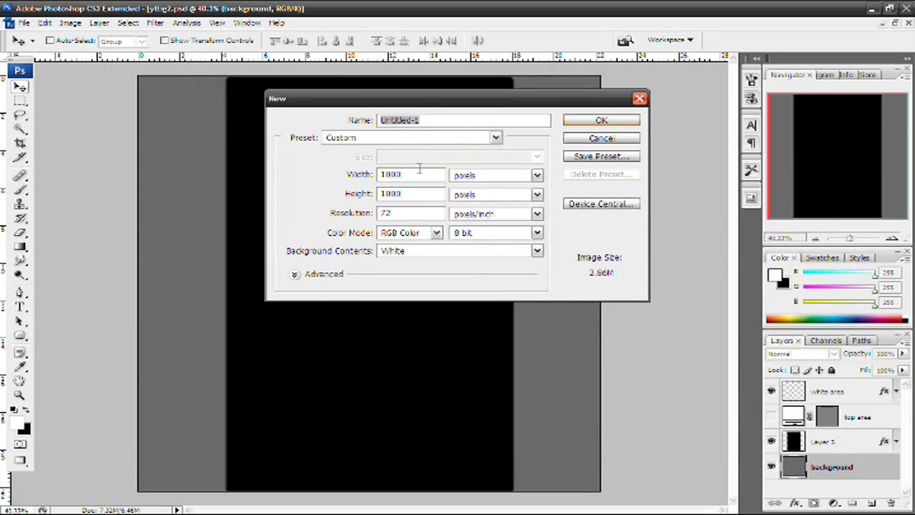
double_click(400, 175)
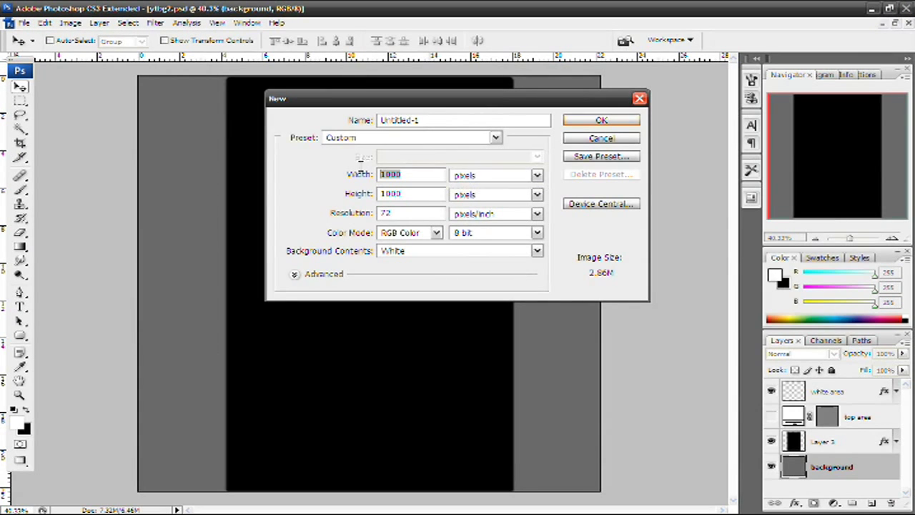
double_click(409, 191)
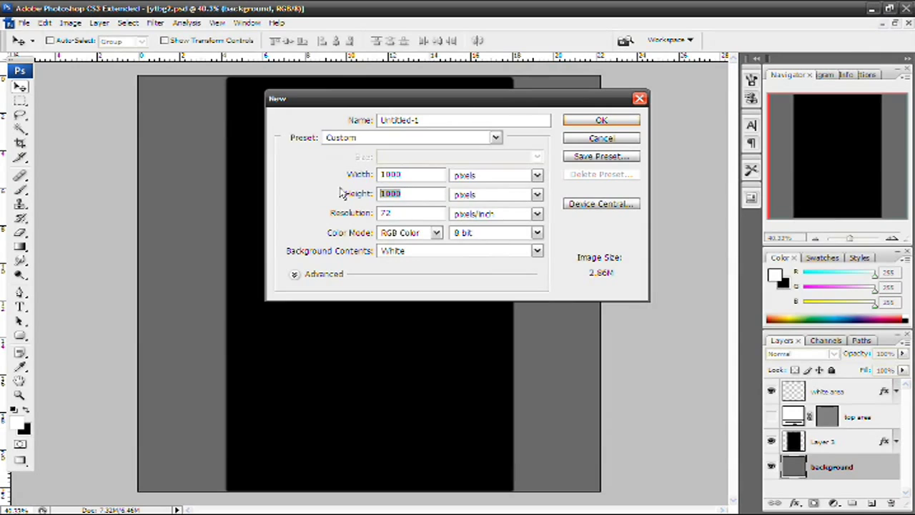
left_click(602, 123)
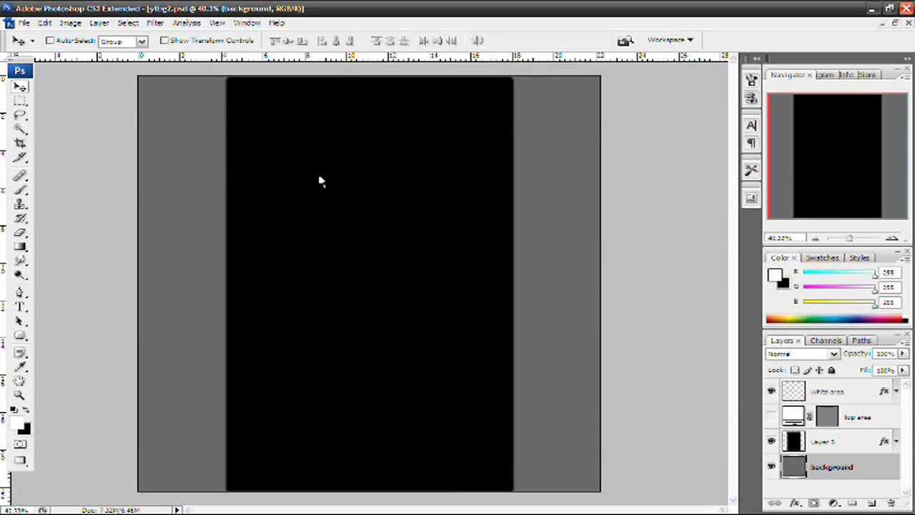
left_click(895, 23)
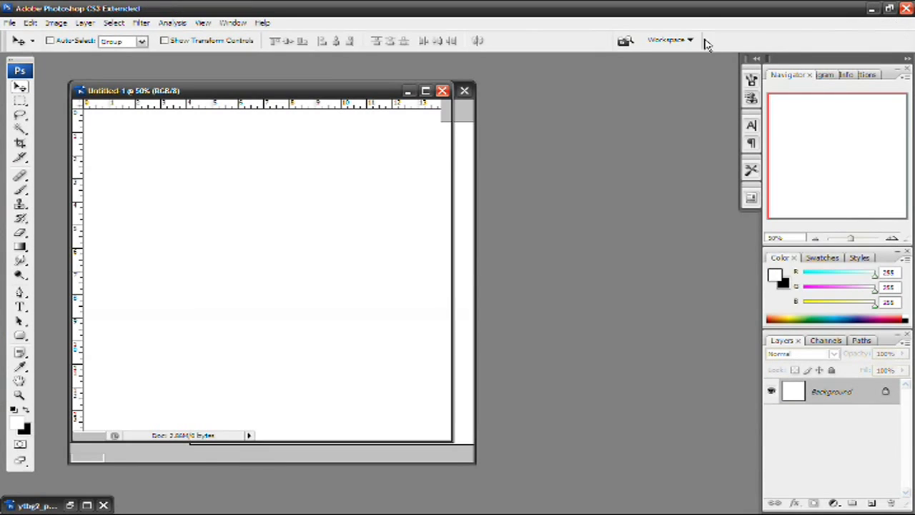
left_click_drag(327, 88, 450, 90)
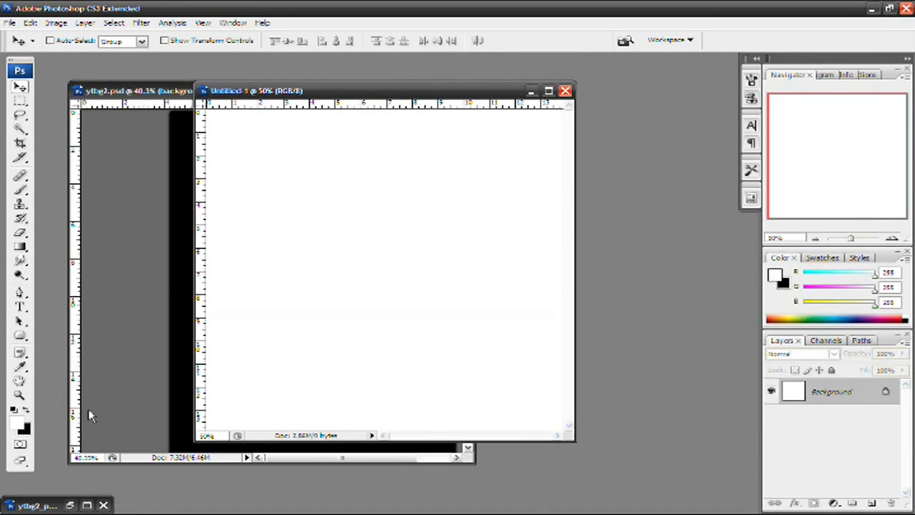
- Fill Untitled-1 with a vertical gradient, black at the bottom to white at the top
left_click(26, 412)
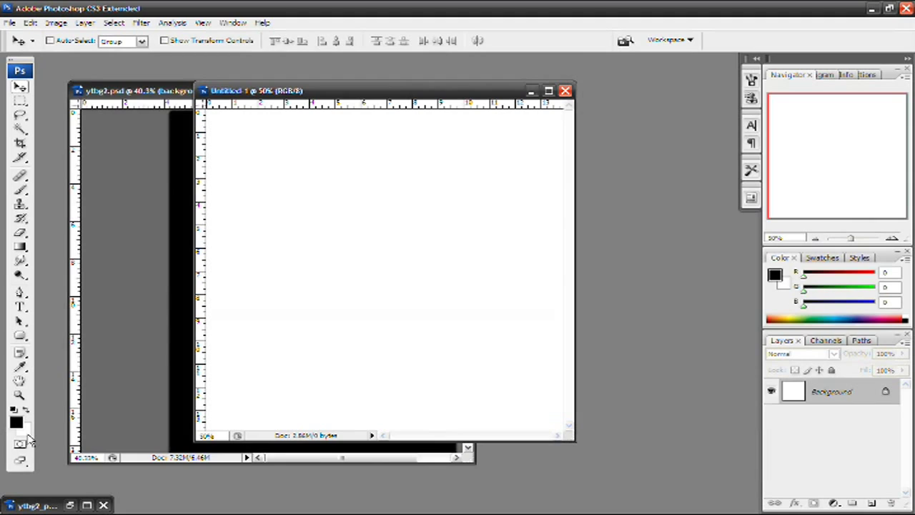
left_click(20, 248)
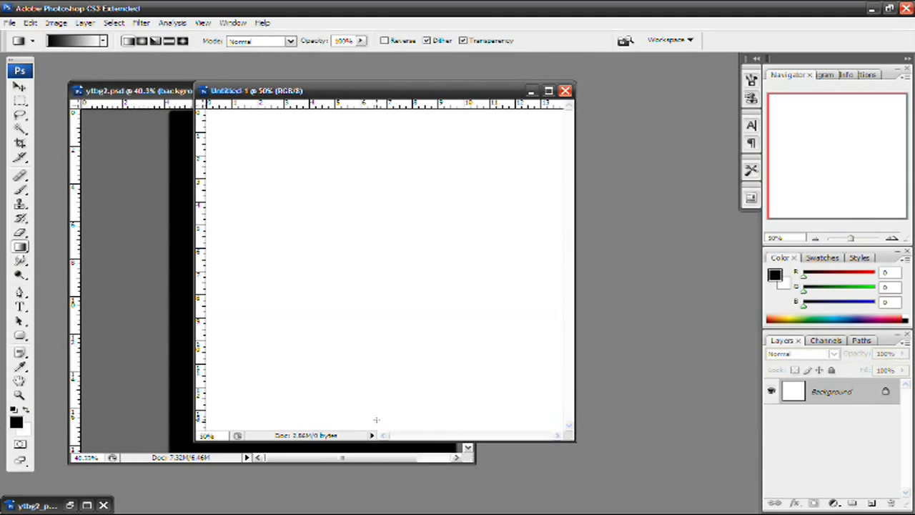
mouse_move(376, 419)
left_mouse_down()
mouse_move(367, 323)
mouse_move(377, 114)
left_mouse_up()
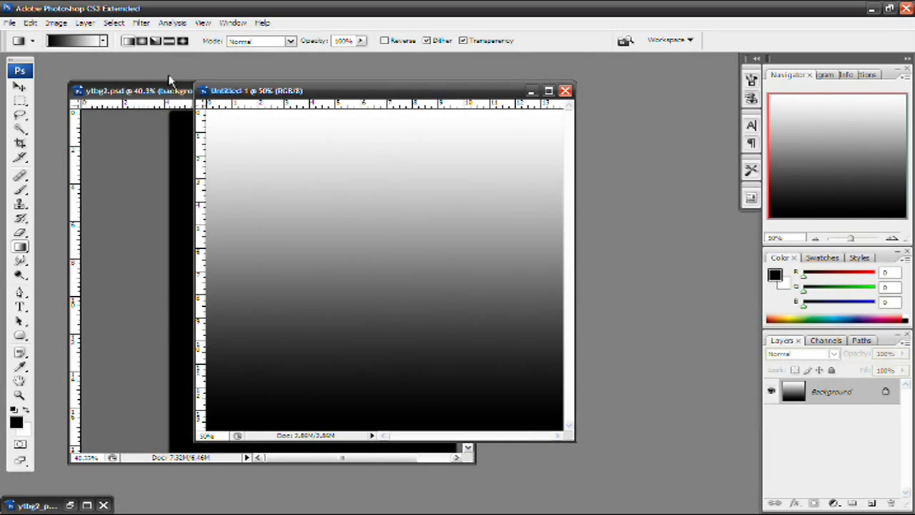
- Apply a Wave distortion with 5 generators and Square type to the gradient
left_click(141, 22)
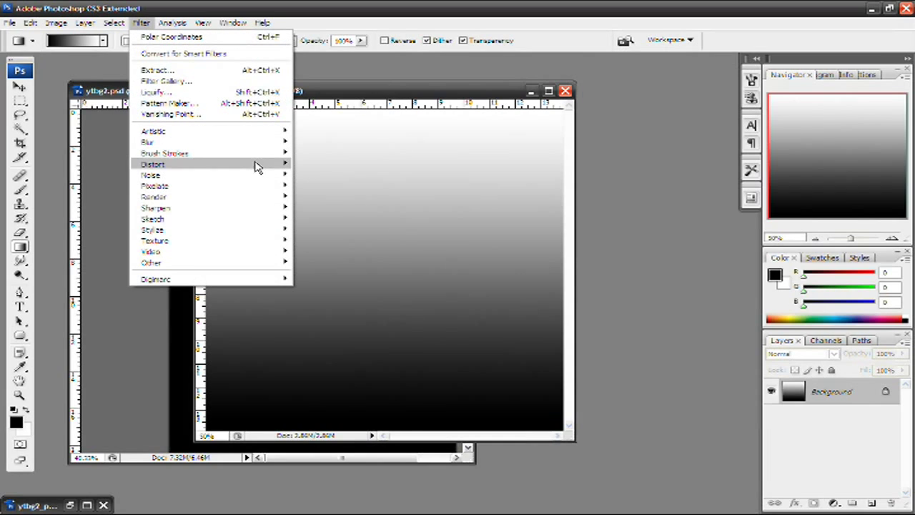
mouse_move(256, 168)
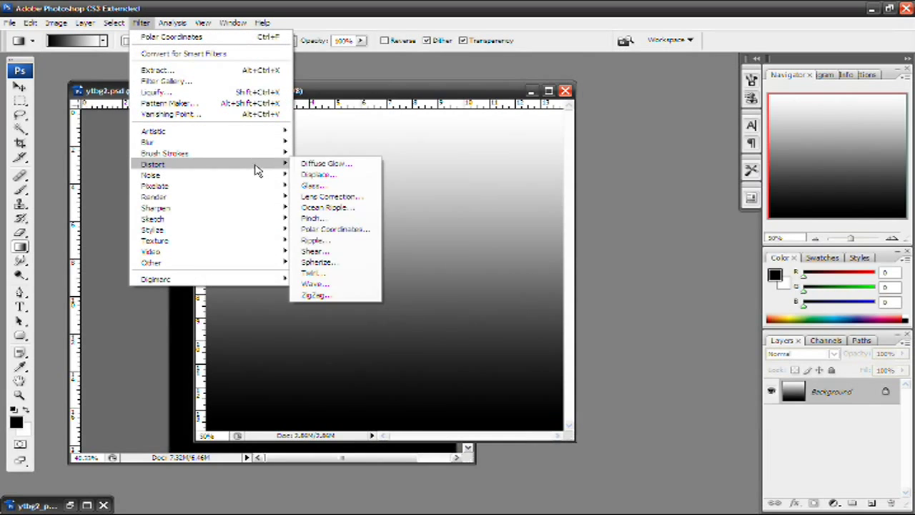
left_click(346, 286)
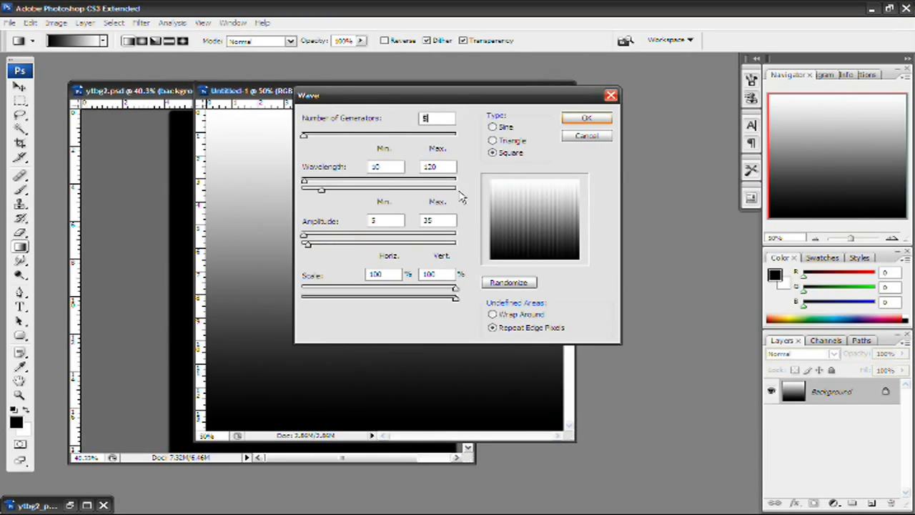
left_click(503, 157)
left_click(500, 128)
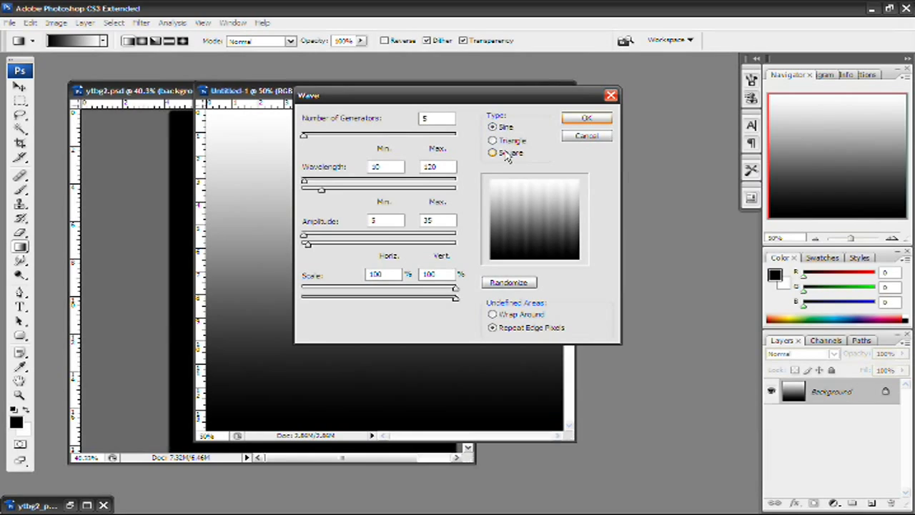
left_click(506, 156)
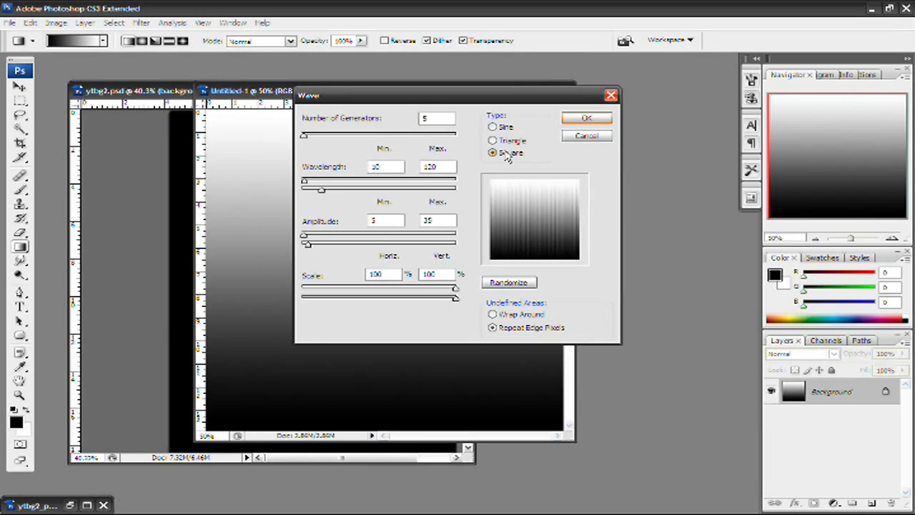
left_click(576, 120)
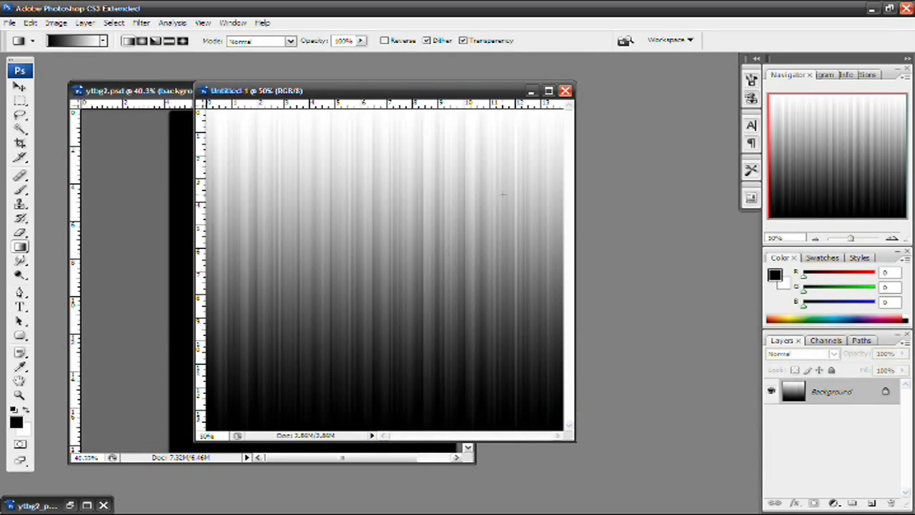
left_click(140, 23)
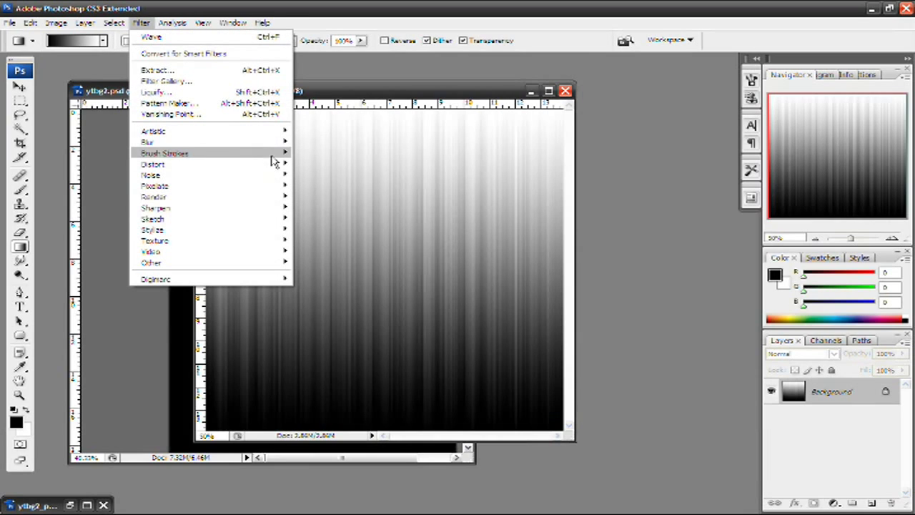
- Apply Polar Coordinates set to Rectangular to Polar, forming a radial starburst
mouse_move(282, 168)
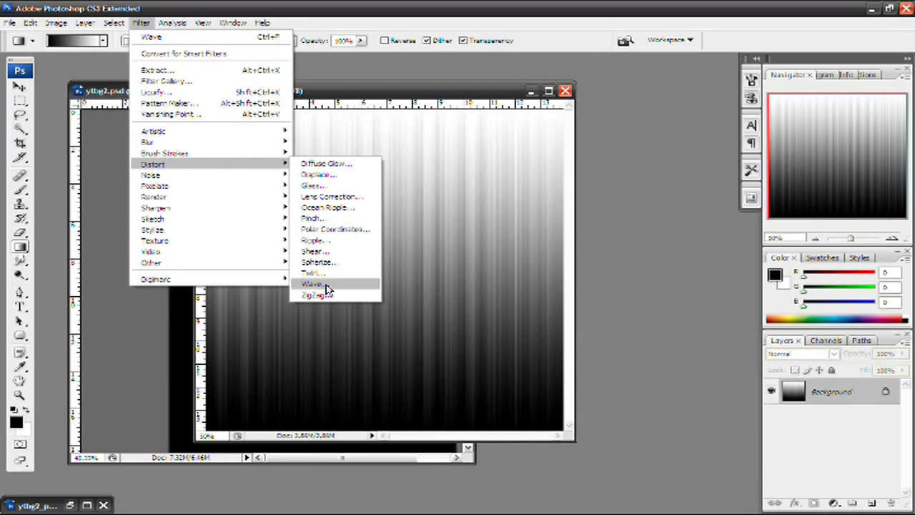
left_click(331, 230)
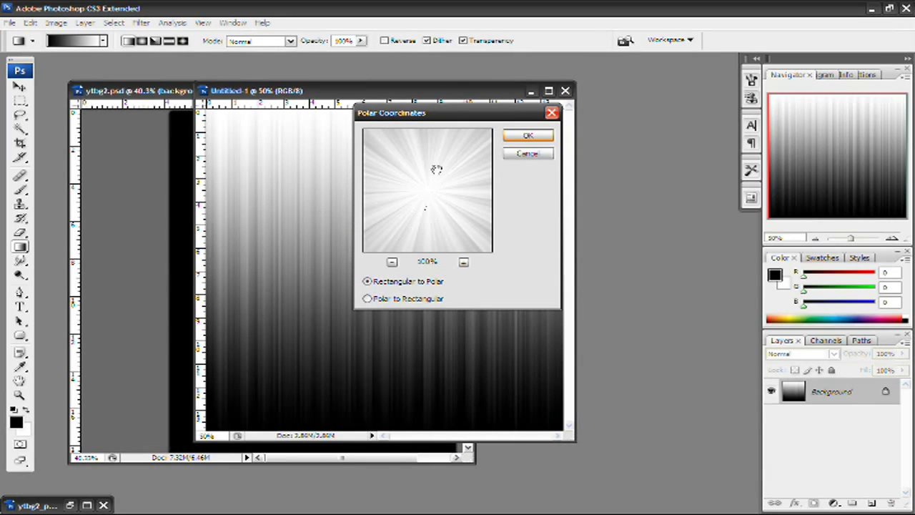
left_click(531, 136)
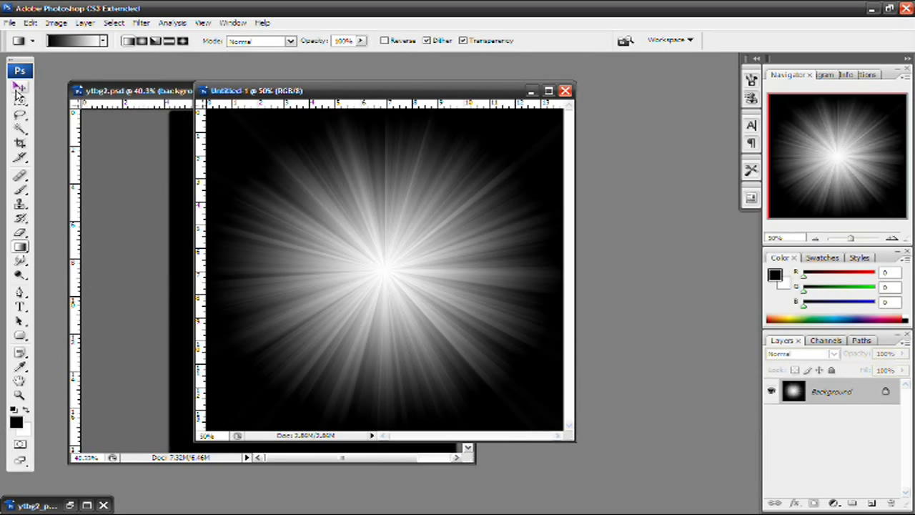
- Copy the starburst into ytbg2.psd as Layer 4, stacked above Layer 3, over the upper page
left_click(19, 88)
left_click_drag(237, 163, 136, 198)
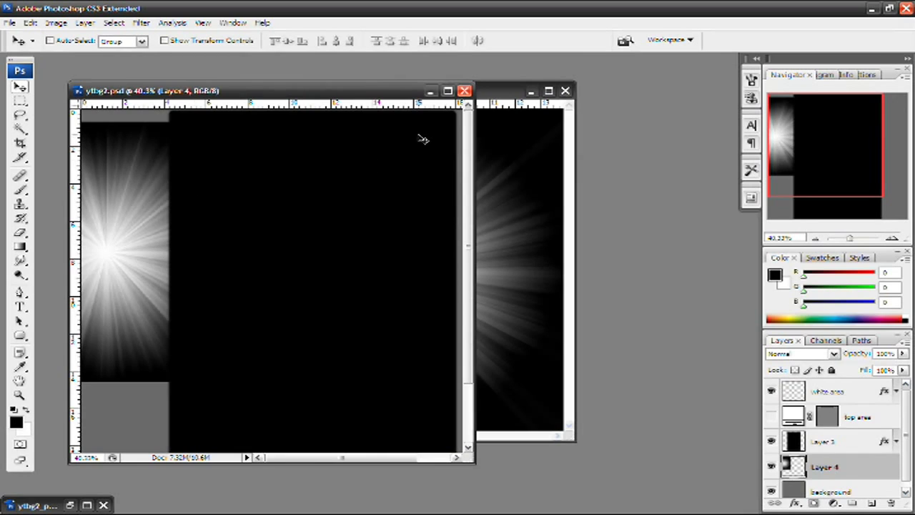
left_click(447, 90)
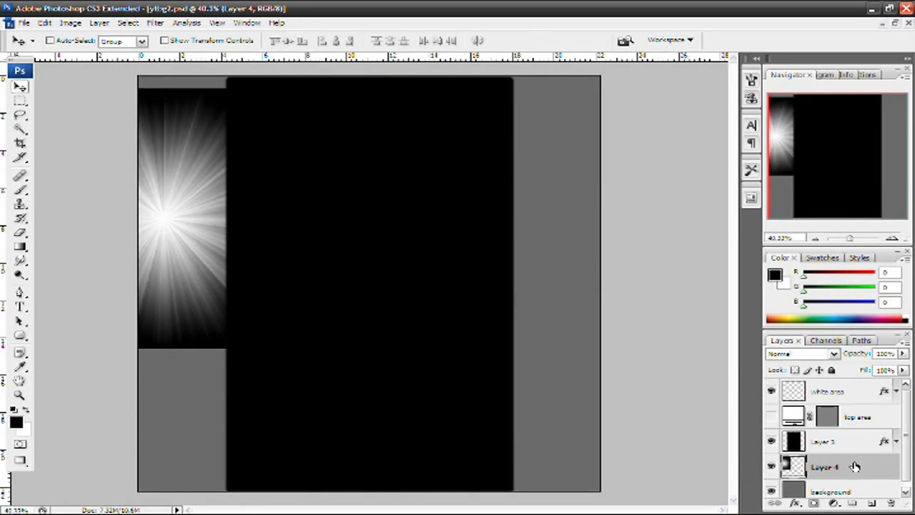
left_click_drag(844, 467, 836, 437)
left_click_drag(197, 223, 317, 206)
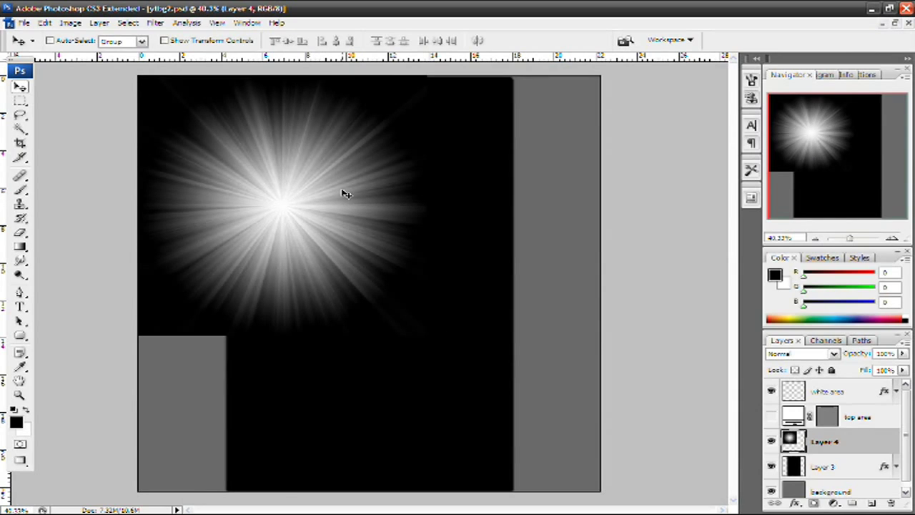
- Free-transform Layer 4's starburst to about 160% so it fills the whole canvas
key("ctrl+t")
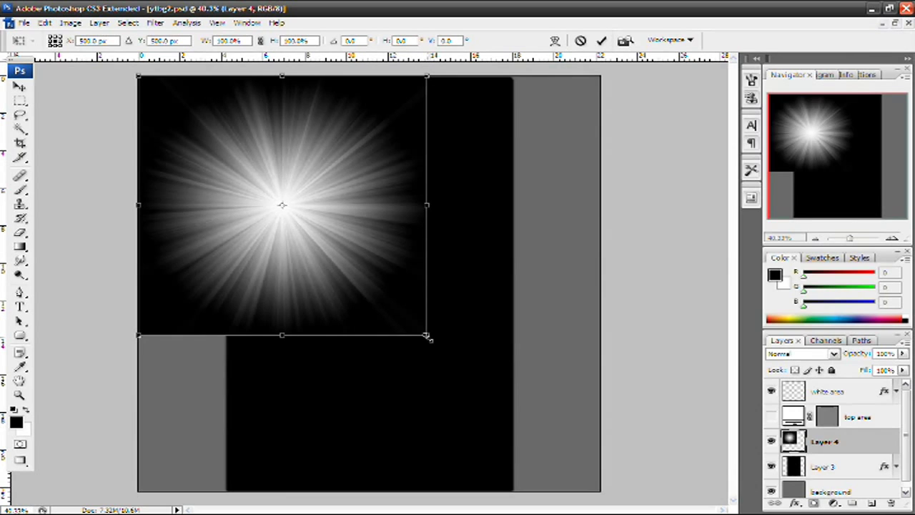
left_click_drag(427, 338, 626, 466)
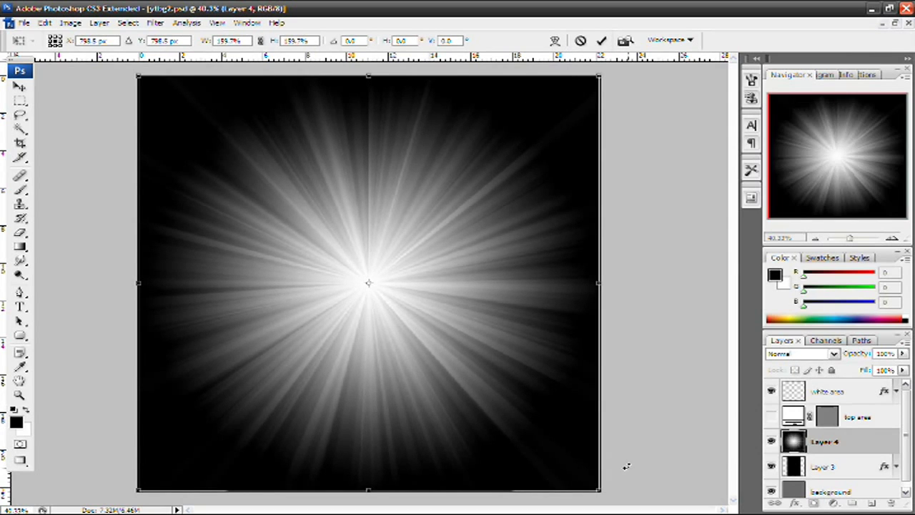
key("Return")
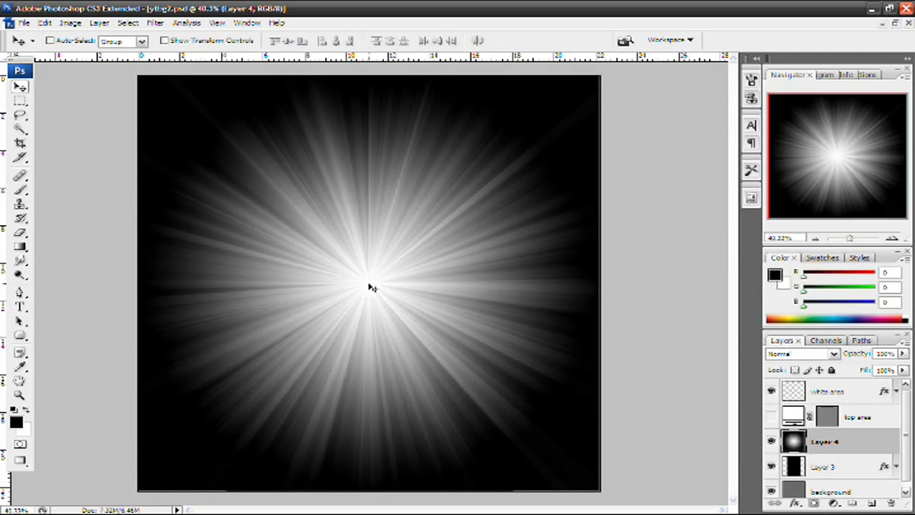
left_click(793, 354)
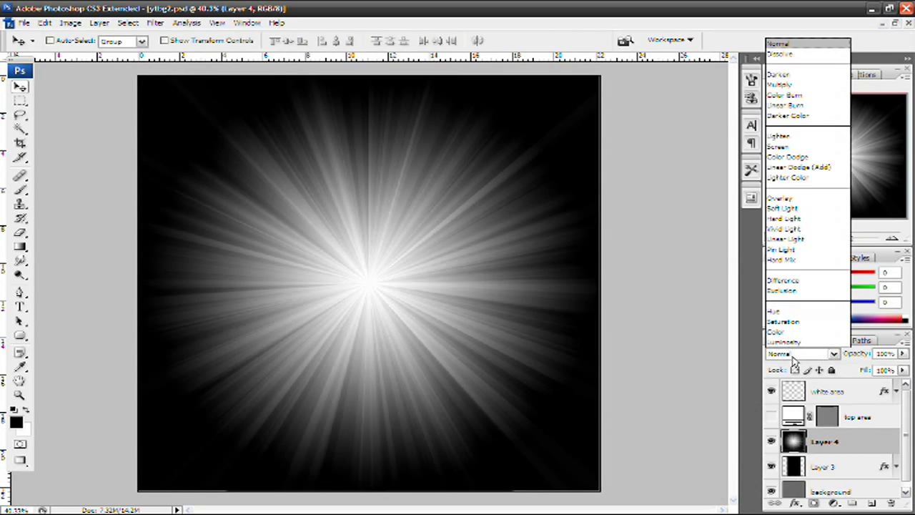
- Set Layer 4's blend mode to Screen and drag it below Layer 3
left_click(805, 148)
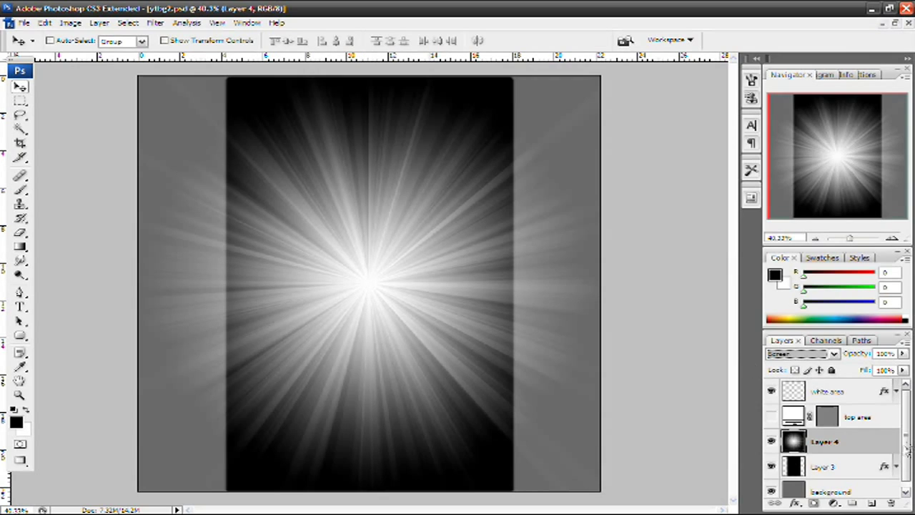
left_click_drag(848, 441, 847, 477)
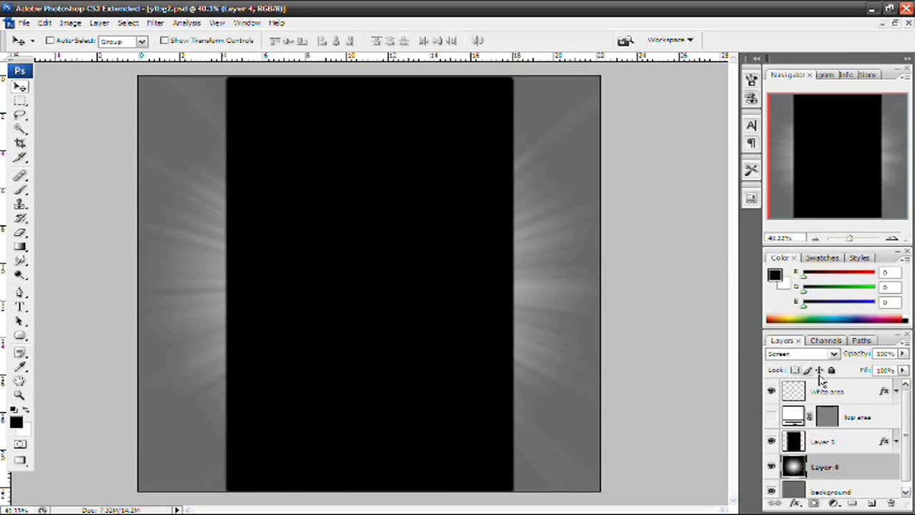
- Select the white area layer and bring up the File menu to save ytbg2
left_click(838, 395)
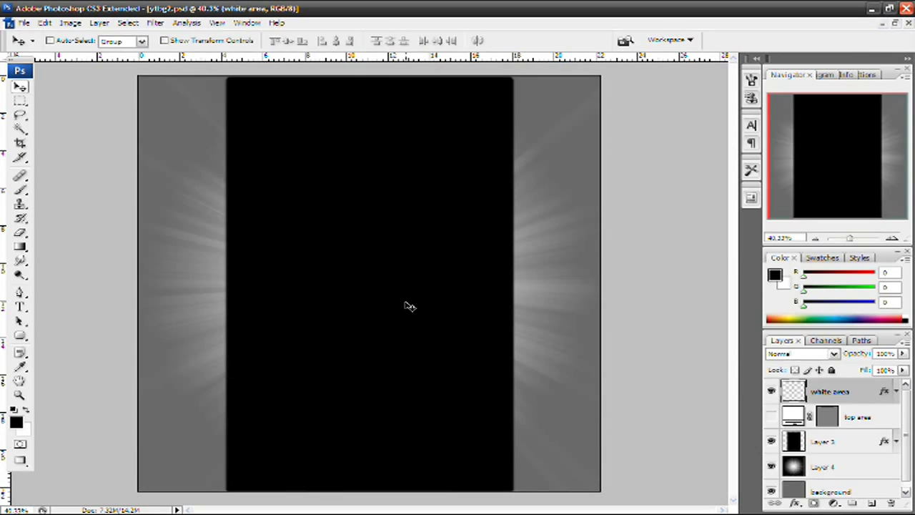
left_click(23, 22)
- Save the document as 'ytbg' in JPEG format to the Desktop
left_click(100, 170)
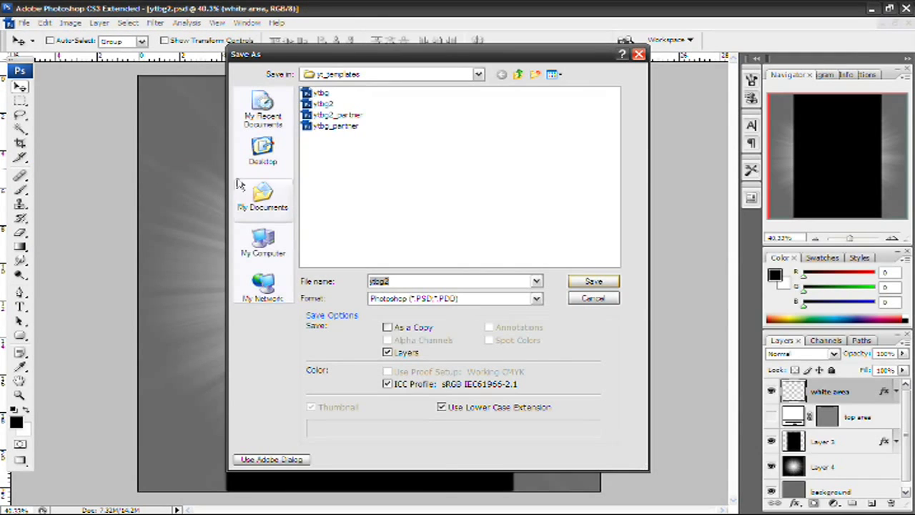
left_click(268, 168)
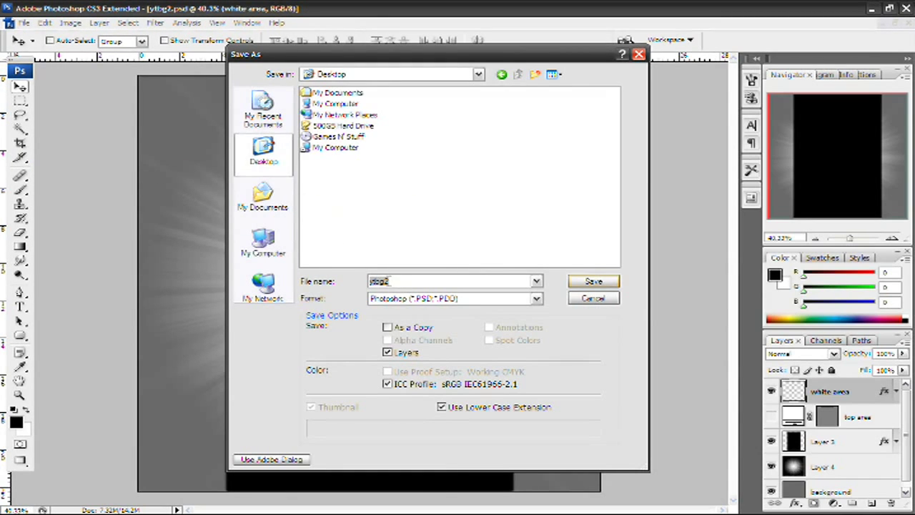
type("ytbg")
left_click(412, 300)
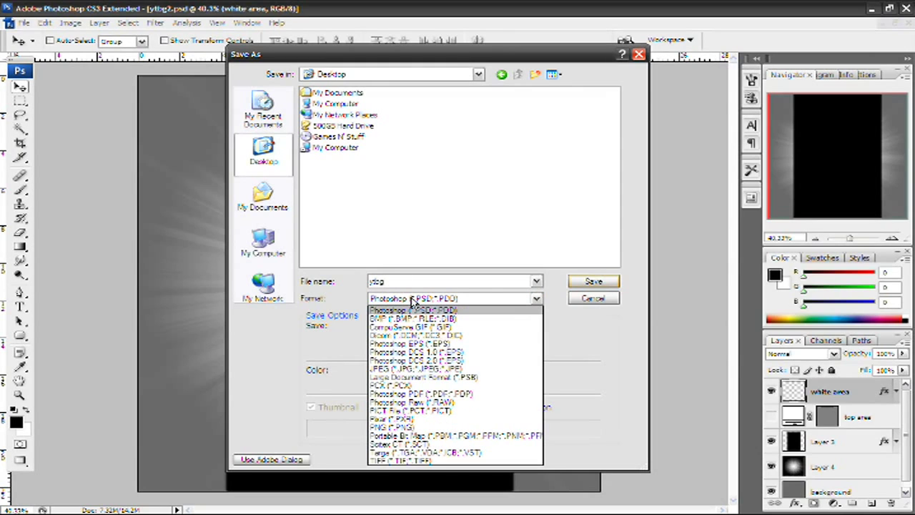
left_click(394, 369)
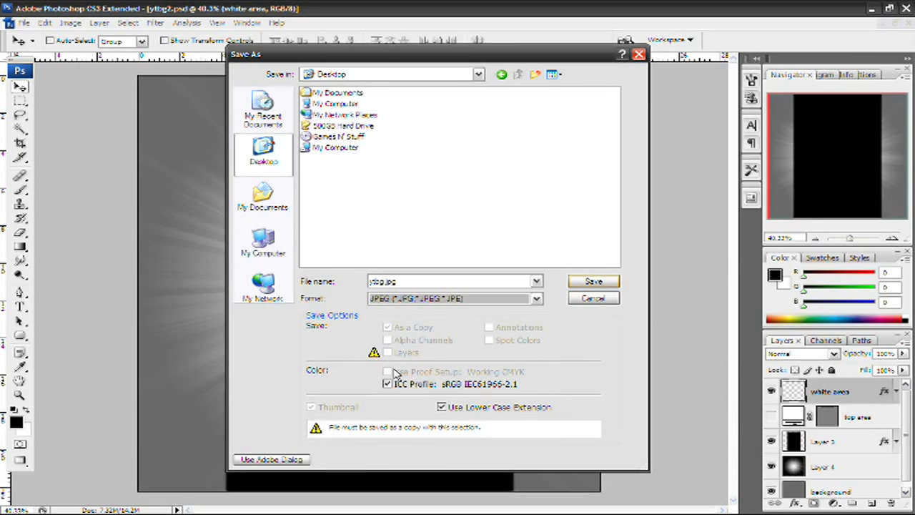
left_click(593, 283)
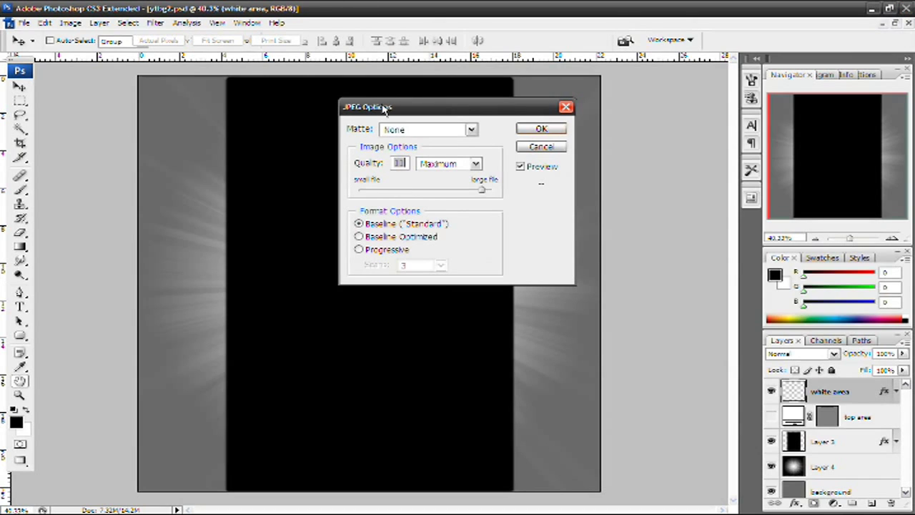
- Save ytbg.jpg at JPEG quality 11 (Maximum), then return to the YouTube channel page
left_click(495, 190)
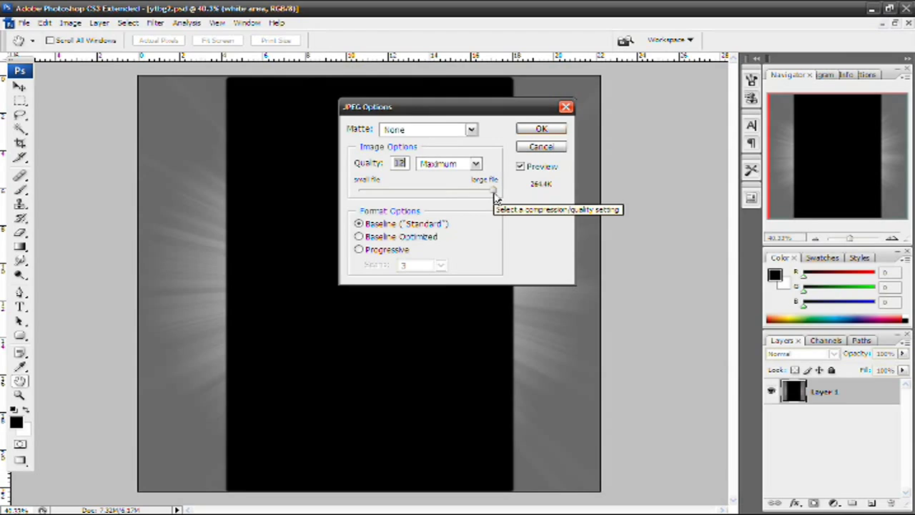
left_click_drag(493, 193, 483, 193)
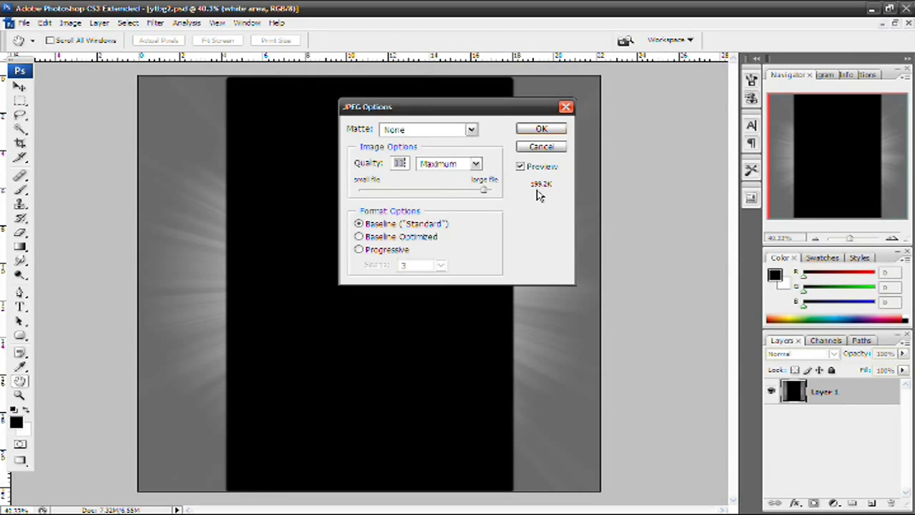
left_click(560, 129)
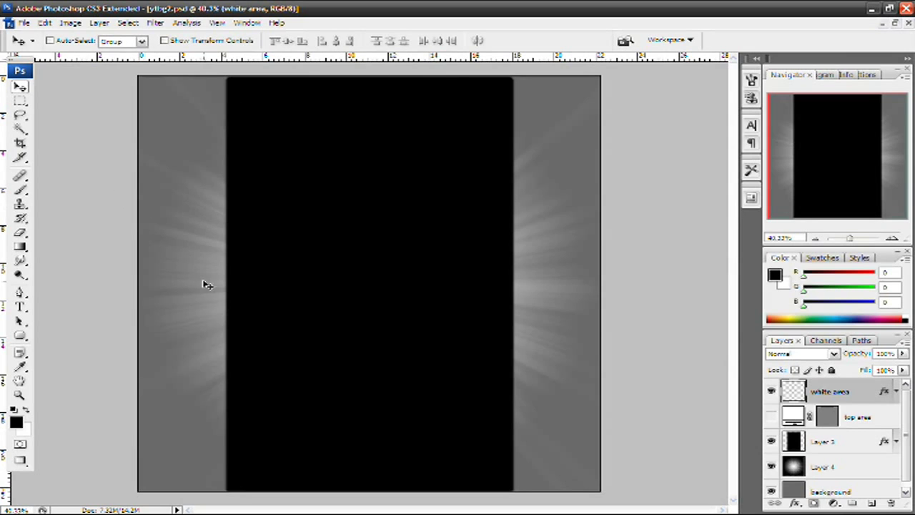
mouse_move(190, 511)
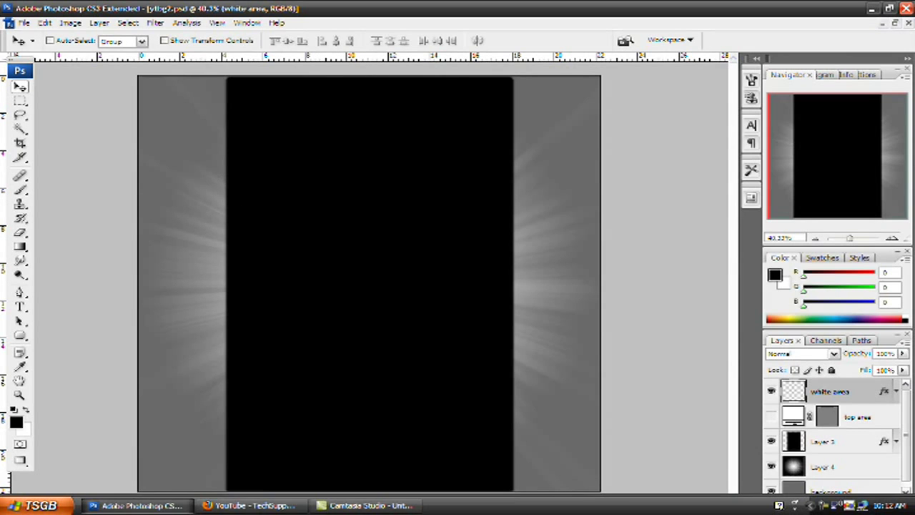
left_click(243, 506)
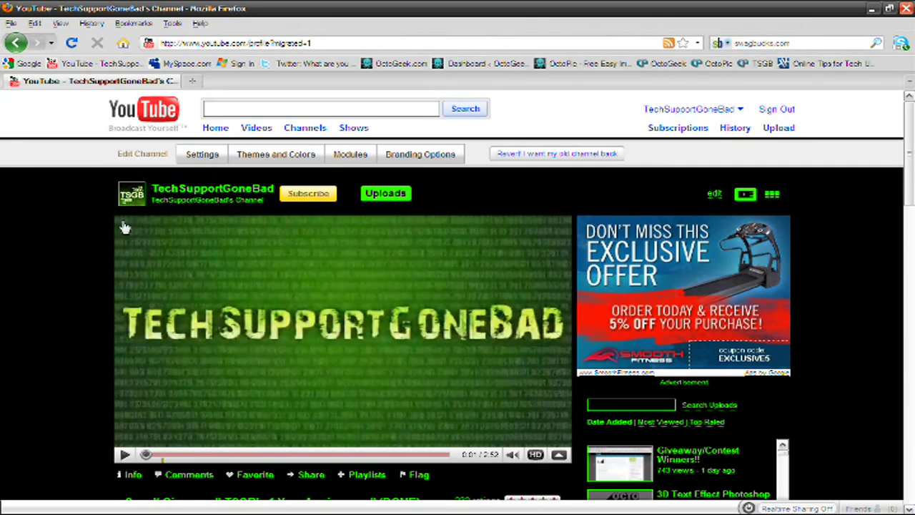
- Open the channel's Themes and Colors settings and reveal the advanced options down to the background image
left_click(246, 155)
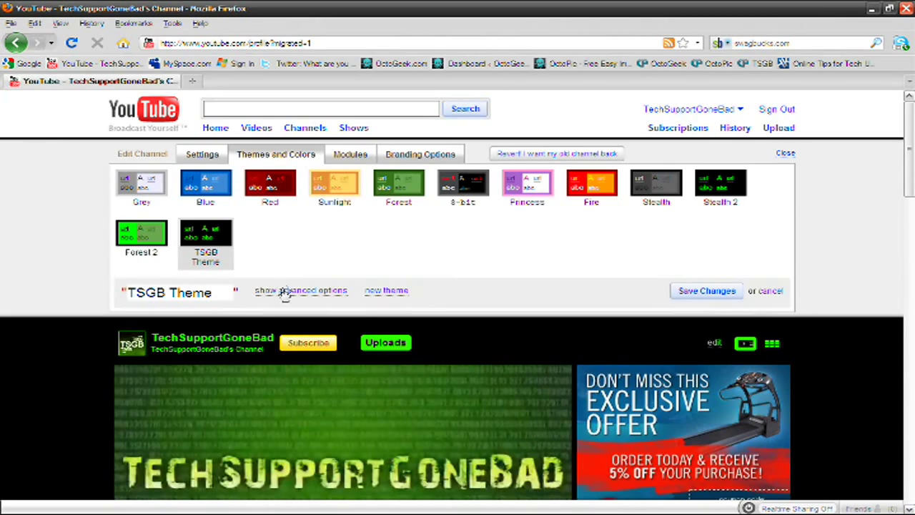
left_click(283, 291)
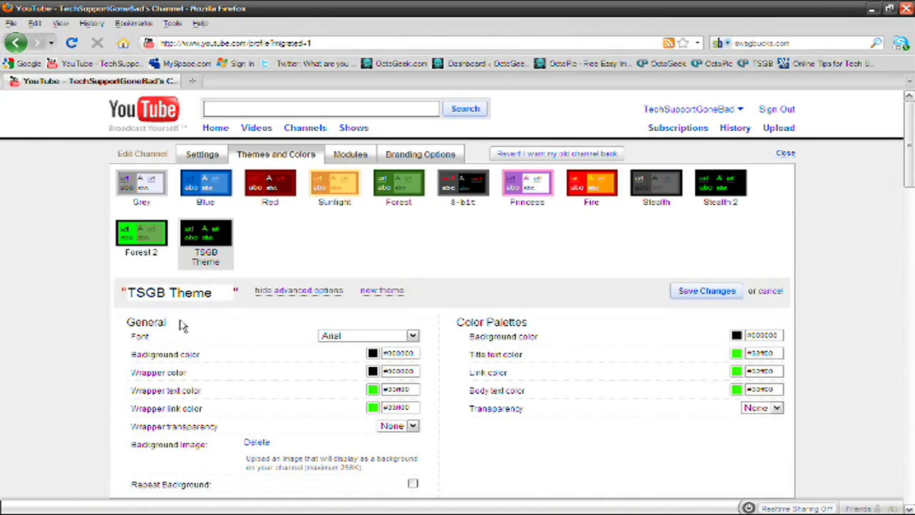
scroll(224, 336, "down", 1)
scroll(251, 326, "down", 1)
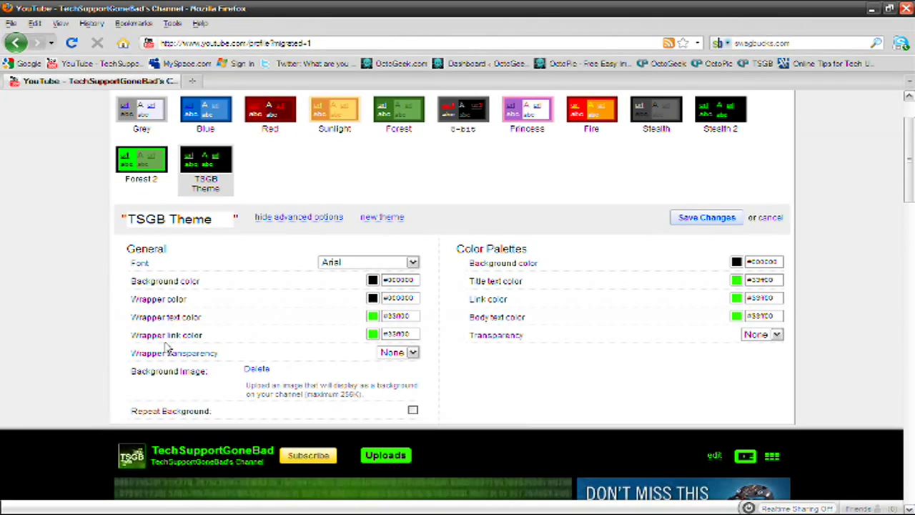
- Delete the old background image, upload ytbg from the Desktop, and save the TSGB Theme
left_click(259, 370)
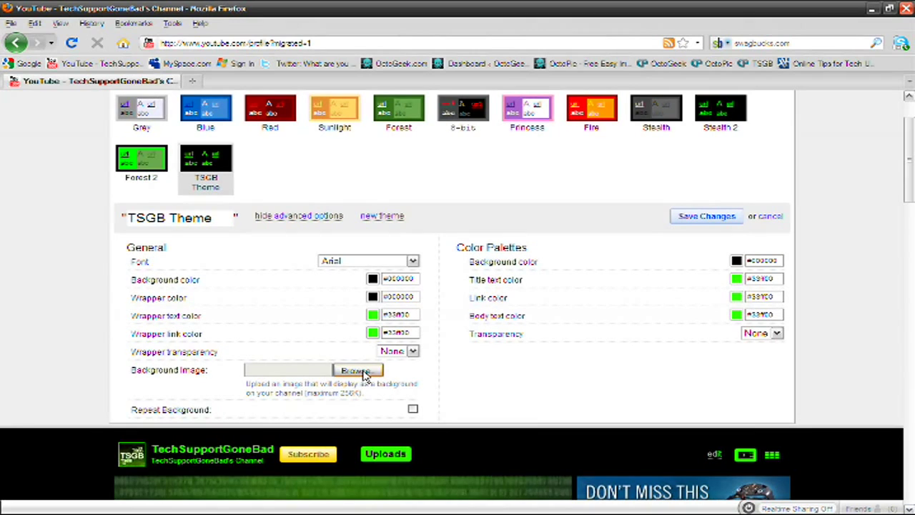
left_click(361, 371)
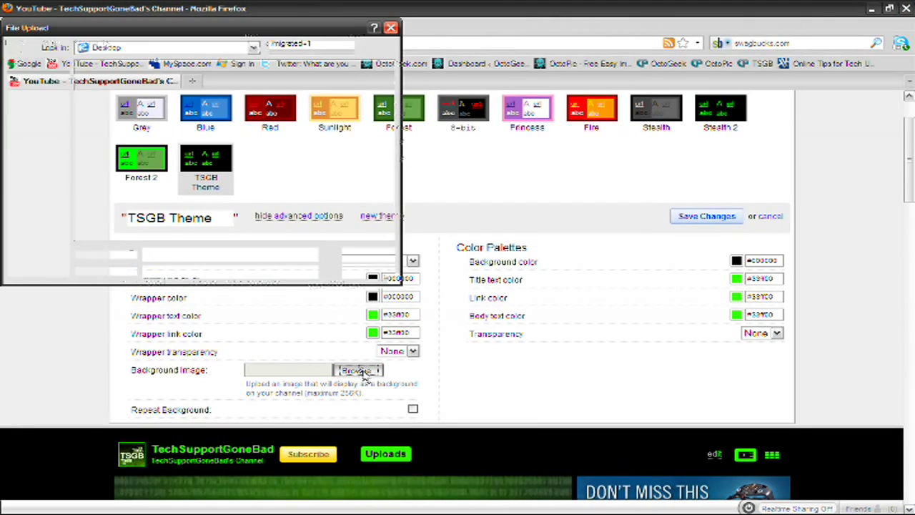
left_click(58, 136)
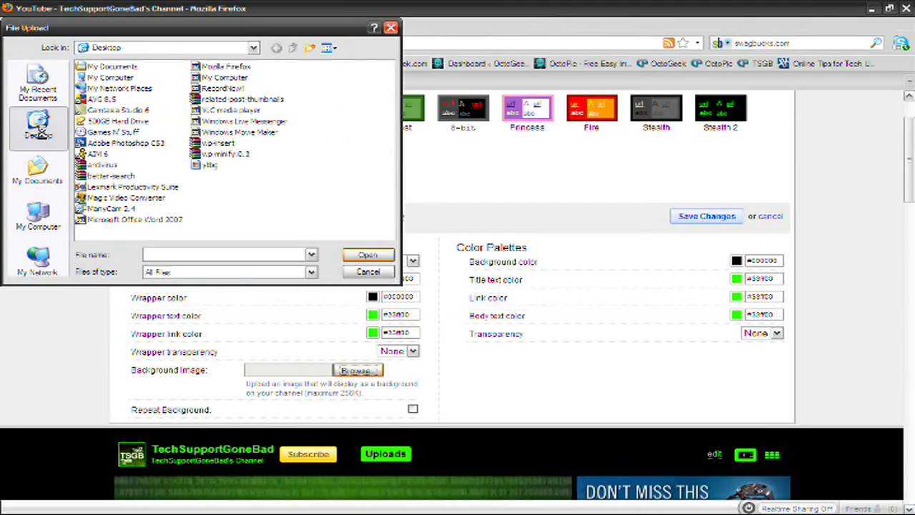
double_click(209, 165)
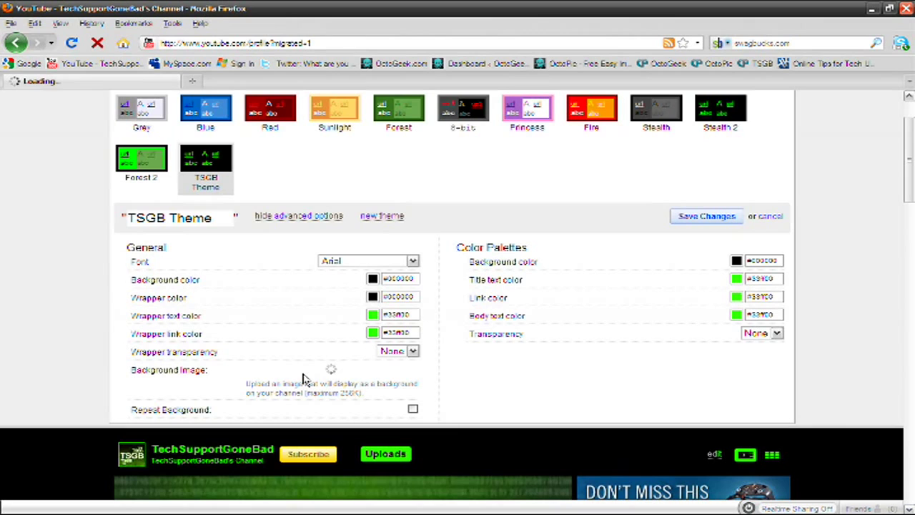
left_click(689, 222)
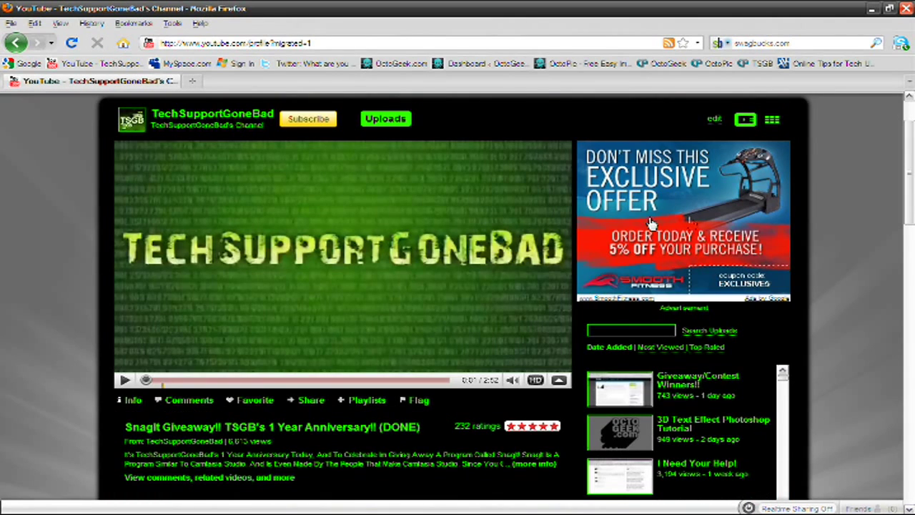
- Scroll through the channel page to review the gray starburst background around the black column
scroll(583, 212, "up", 2)
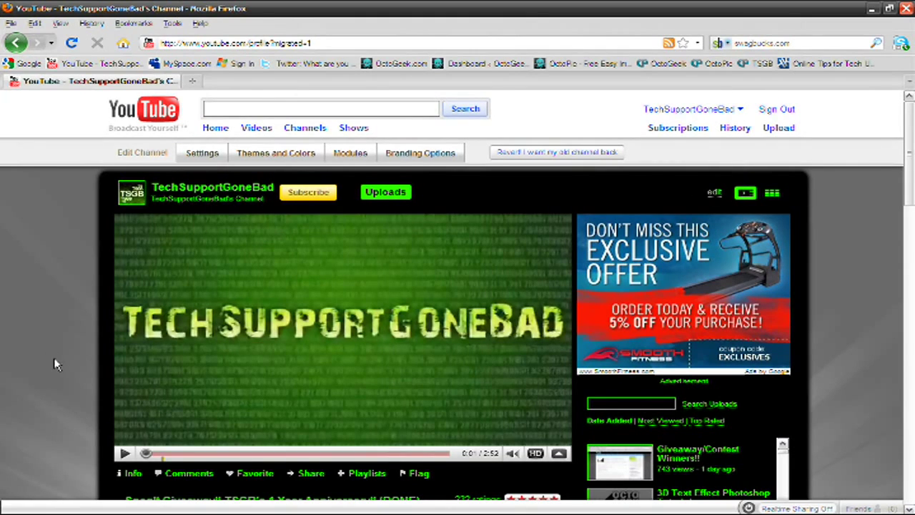
scroll(61, 363, "down", 5)
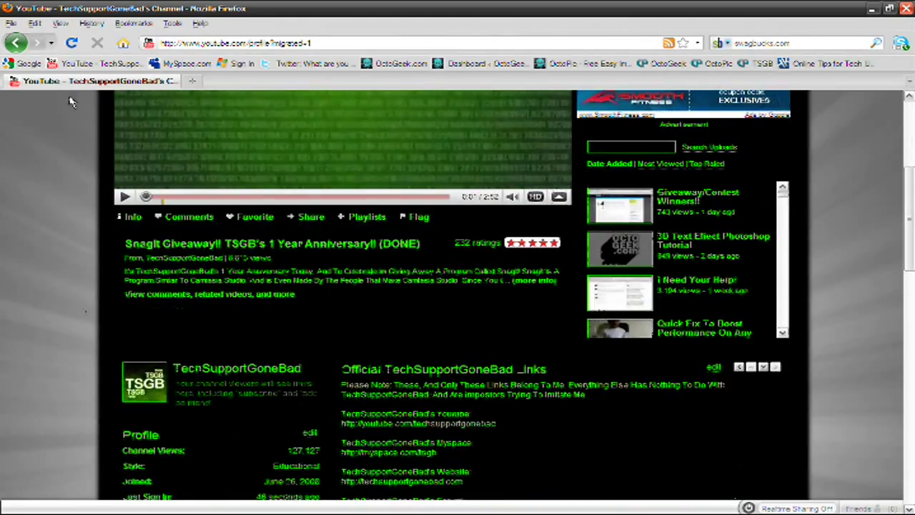
scroll(62, 252, "down", 15)
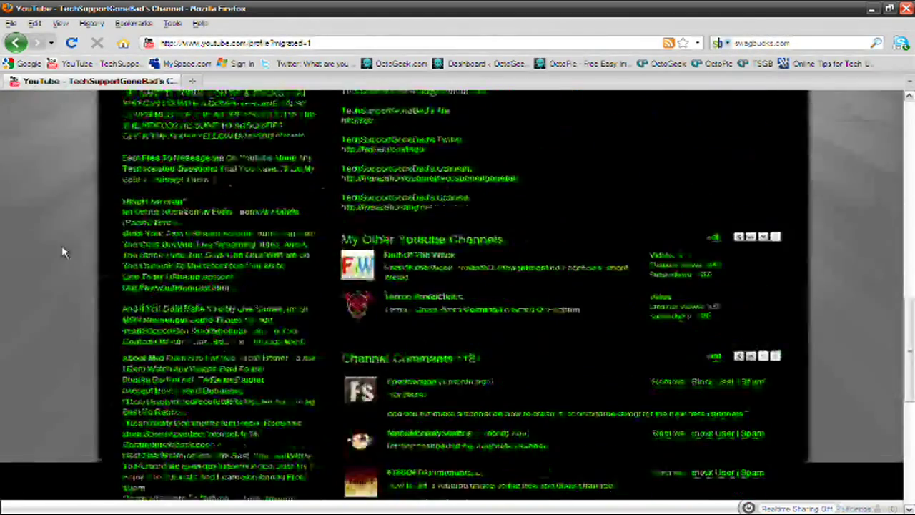
scroll(63, 251, "up", 20)
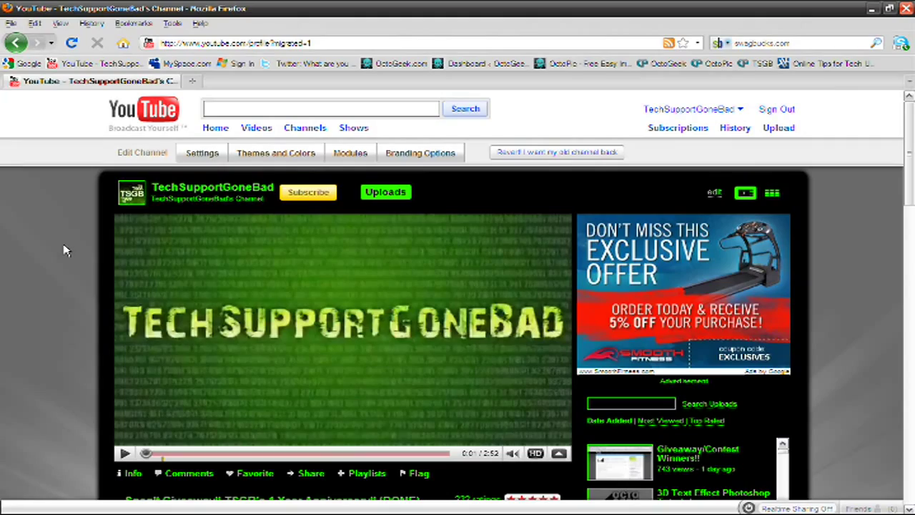
scroll(64, 250, "down", 15)
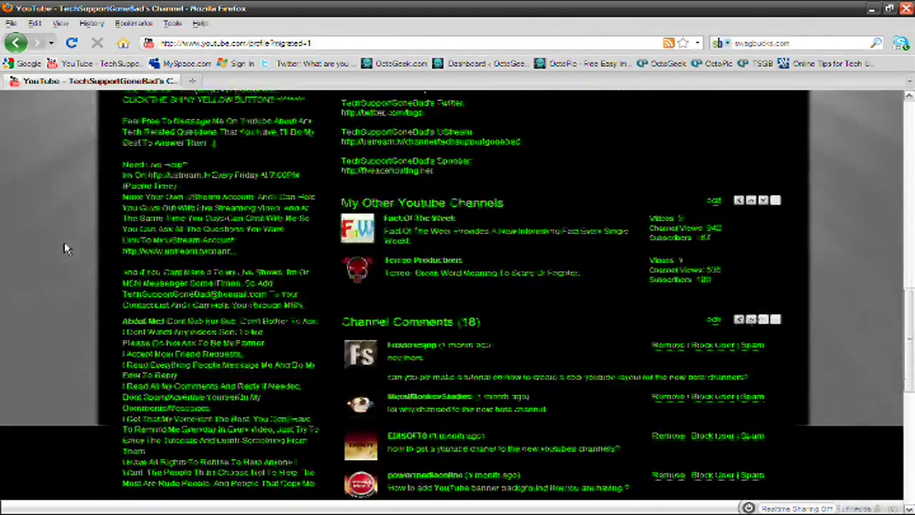
scroll(64, 249, "down", 5)
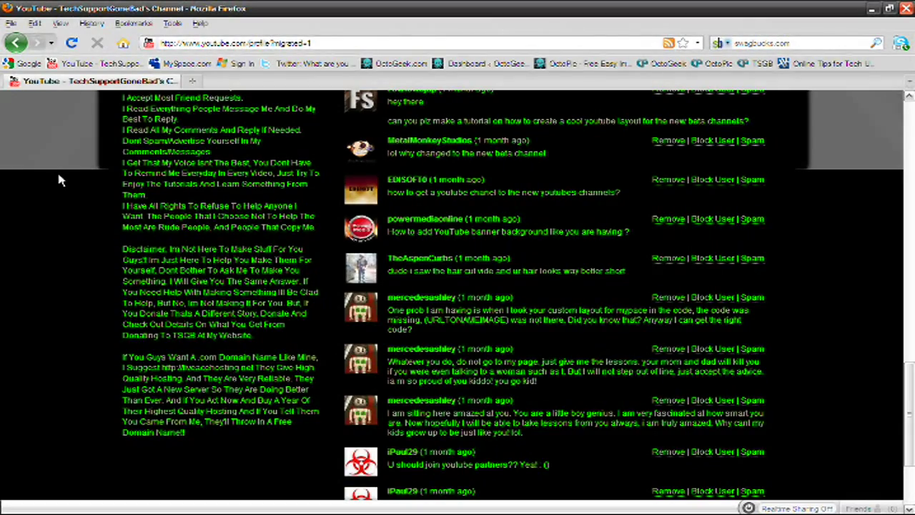
scroll(61, 180, "down", 3)
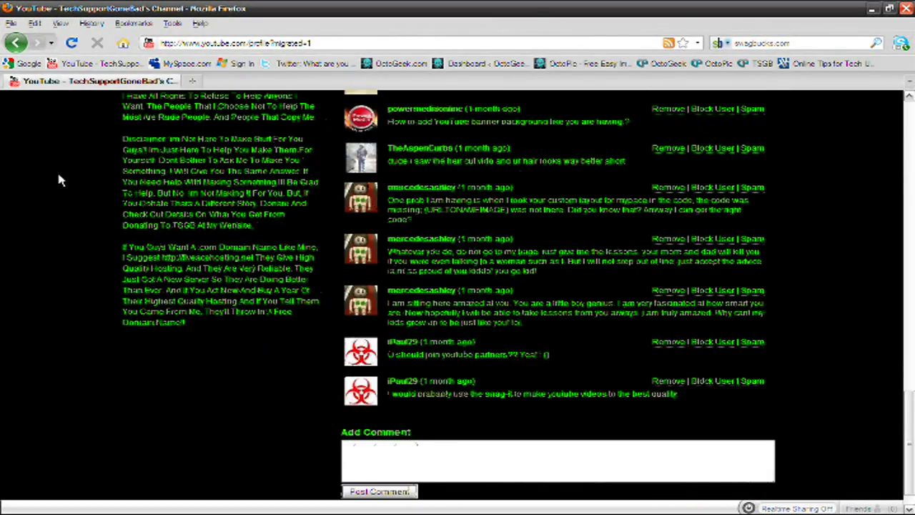
scroll(61, 180, "up", 6)
scroll(60, 180, "up", 10)
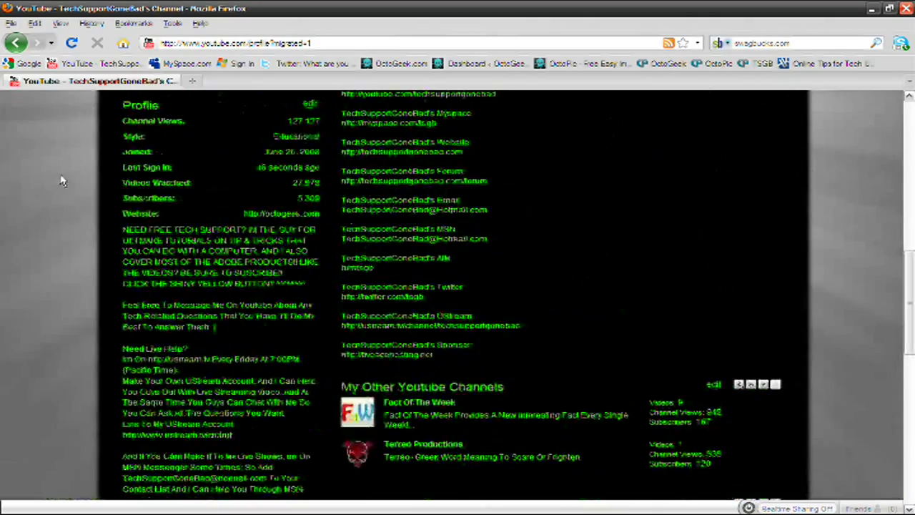
scroll(63, 180, "up", 2)
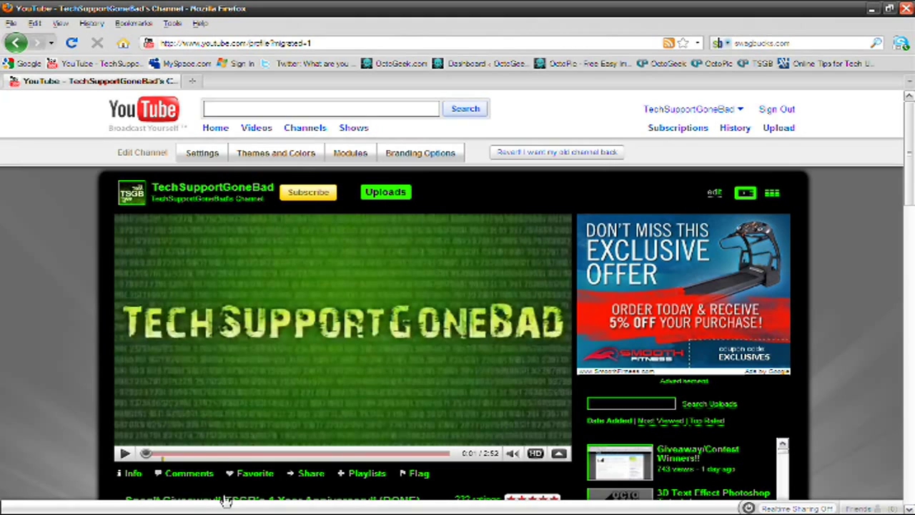
- Bring Photoshop forward, restore its document window, and minimize it to show the desktop
mouse_move(173, 511)
left_click(244, 508)
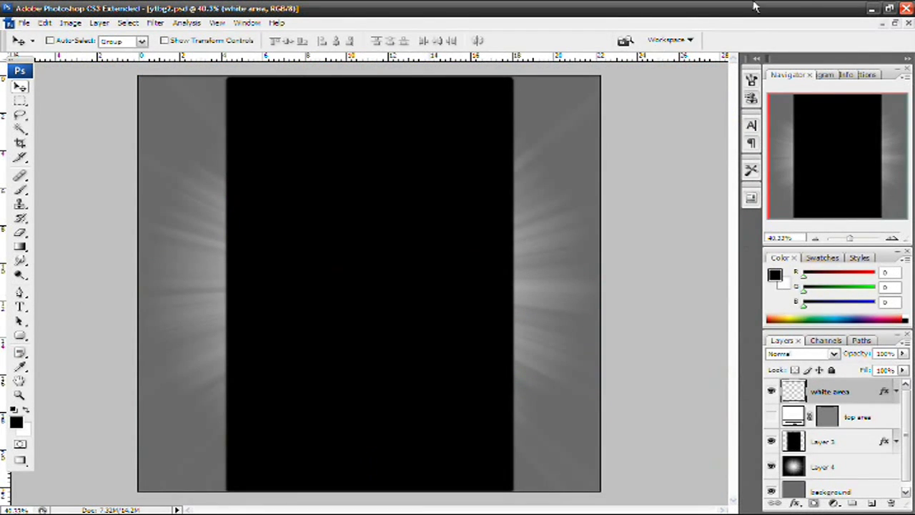
left_click(895, 23)
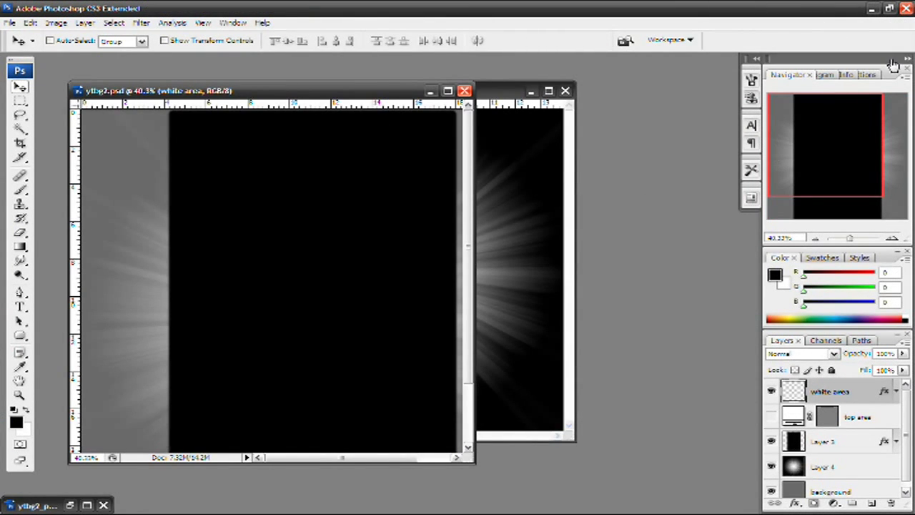
left_click(871, 8)
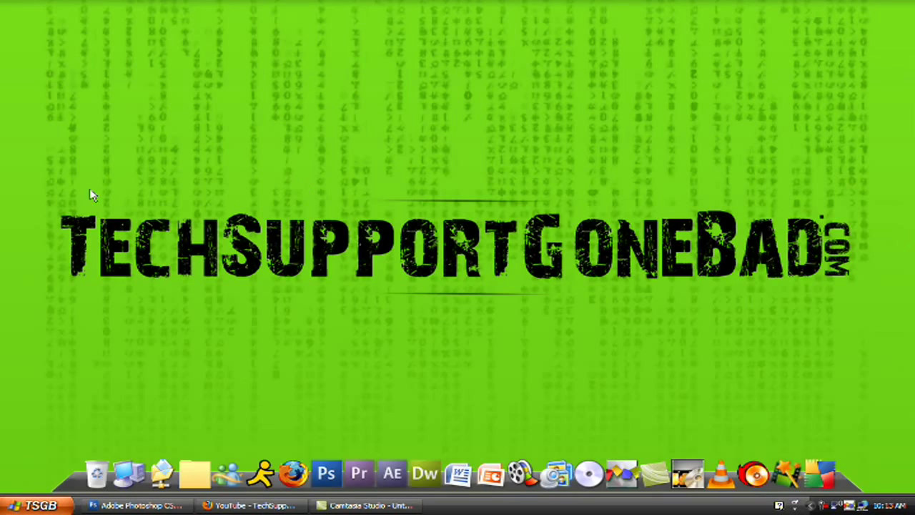